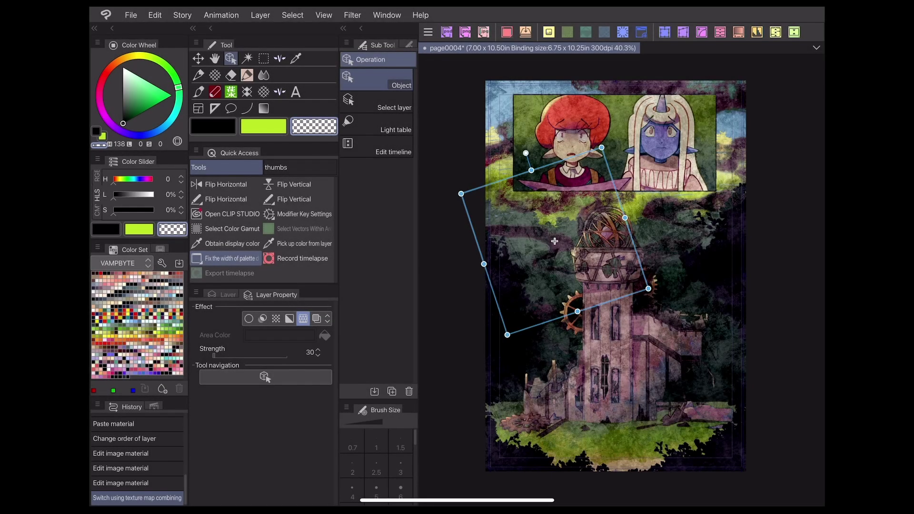
Step: Reshape the Texture Test layer, lower its strength from 30 to about 12, undo the move, show layers
drag(507, 334, 525, 300)
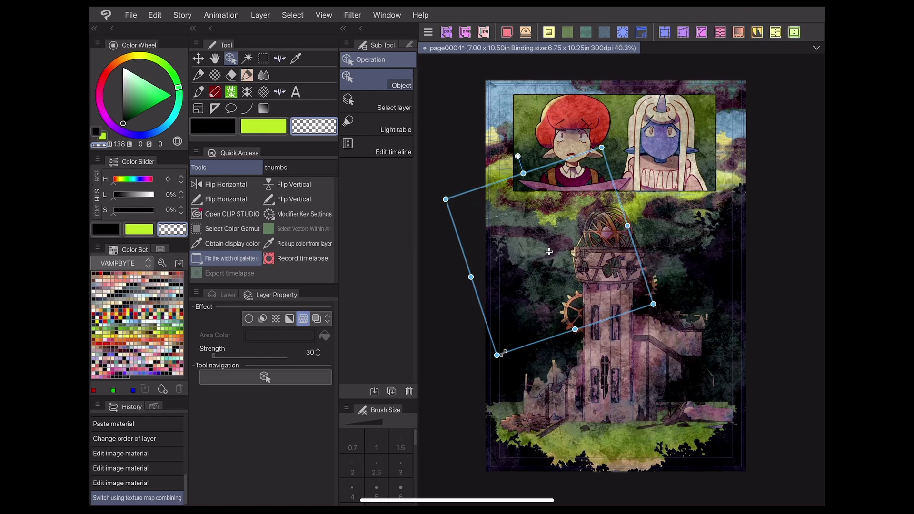
mouse_move(525, 301)
mouse_down()
mouse_move(476, 398)
mouse_move(496, 356)
mouse_up()
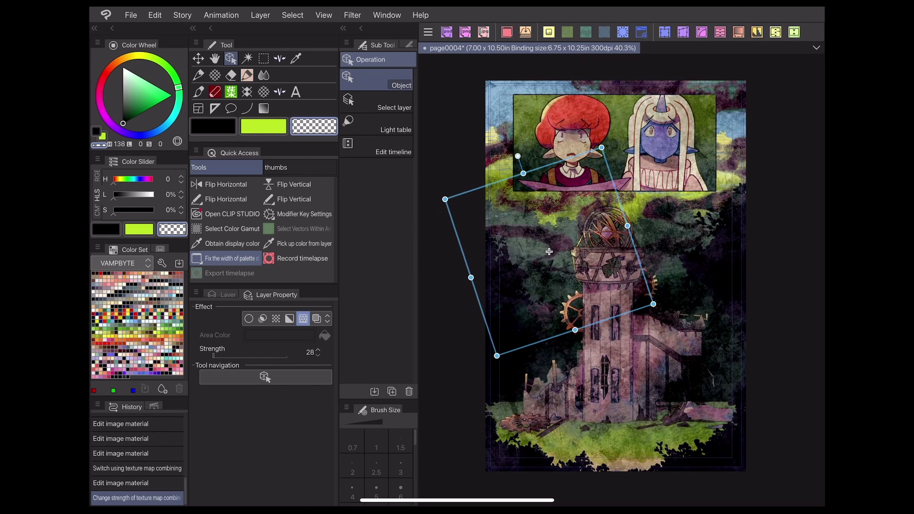
click(317, 355)
text(12)
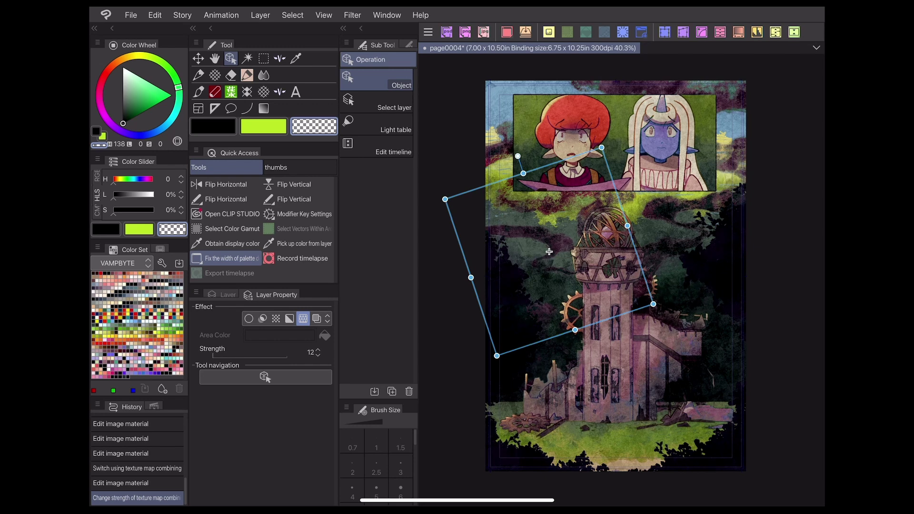
key(Return)
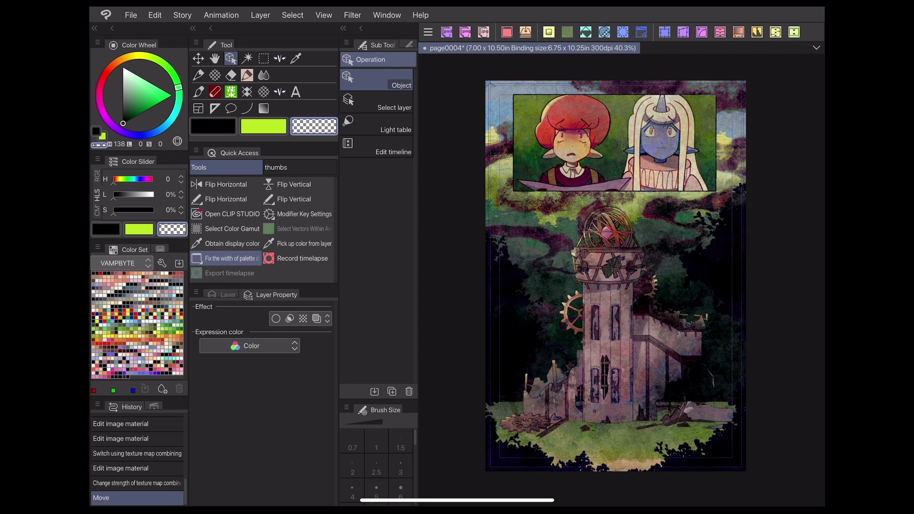
key(ctrl+z)
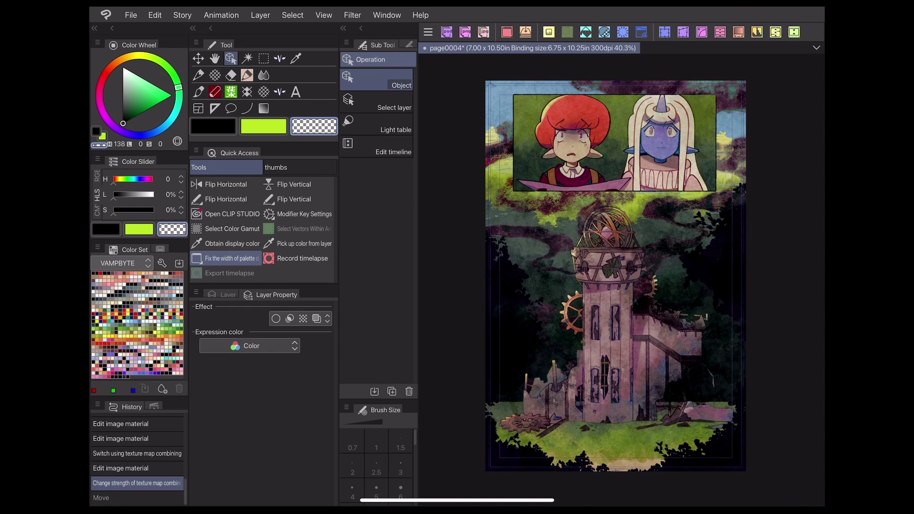
click(223, 294)
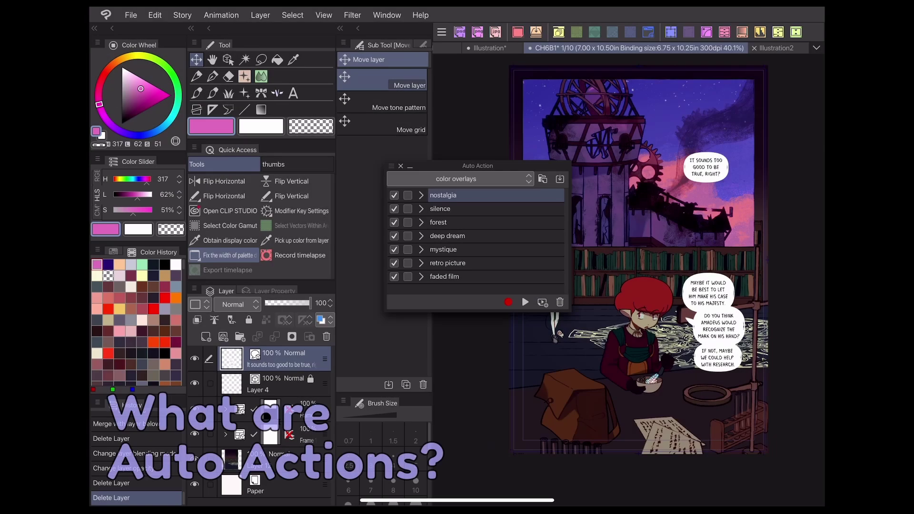
Step: Expand and scroll through the nostalgia action's recorded steps, then collapse it
click(421, 195)
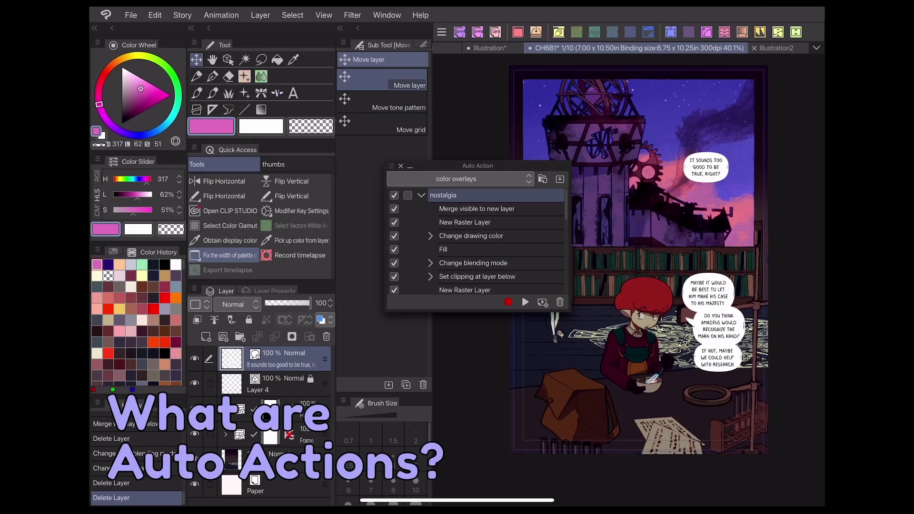
scroll(476, 238, down, 1)
scroll(476, 238, down, 1)
scroll(476, 238, down, 2)
scroll(476, 238, down, 2)
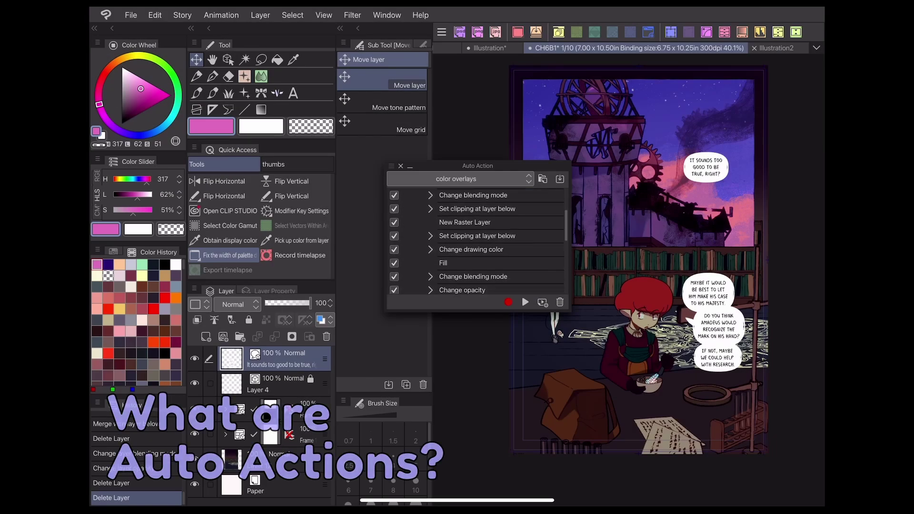
scroll(476, 238, down, 2)
scroll(476, 238, down, 2)
scroll(476, 238, up, 3)
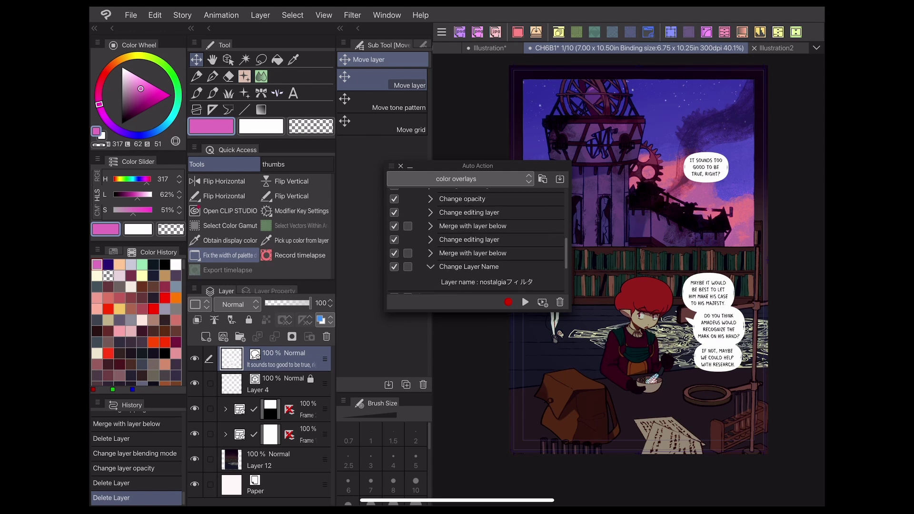
scroll(476, 238, up, 3)
scroll(476, 238, up, 3)
click(421, 195)
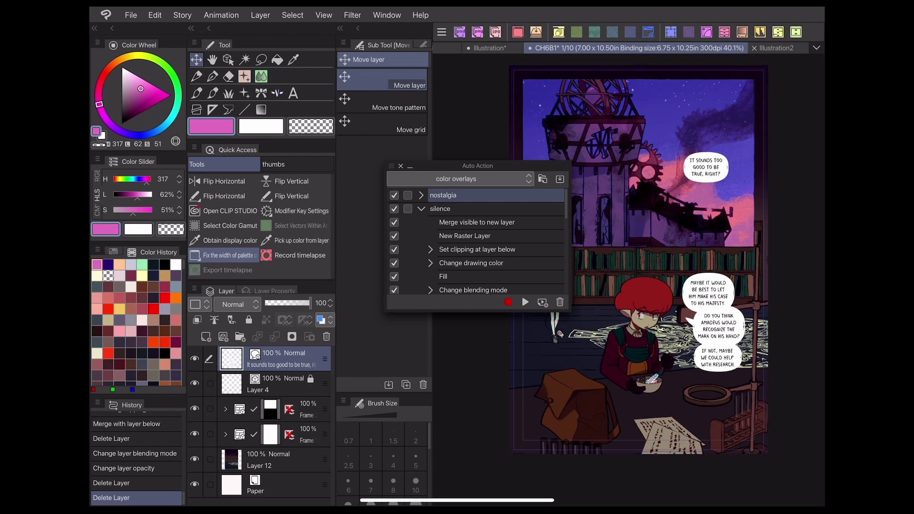
Step: Run the silence colour overlay on the page, then hide its filter layer
scroll(476, 237, down, 2)
scroll(476, 238, down, 2)
scroll(476, 238, up, 3)
click(421, 209)
click(525, 302)
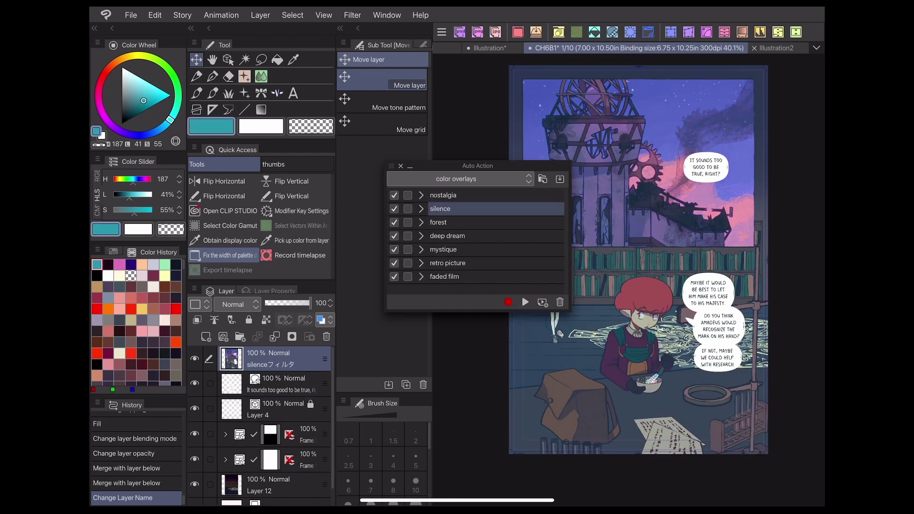
click(194, 359)
Step: Run the deep dream overlay through its merge prompts, then delete the trial overlay layers
click(448, 235)
click(525, 302)
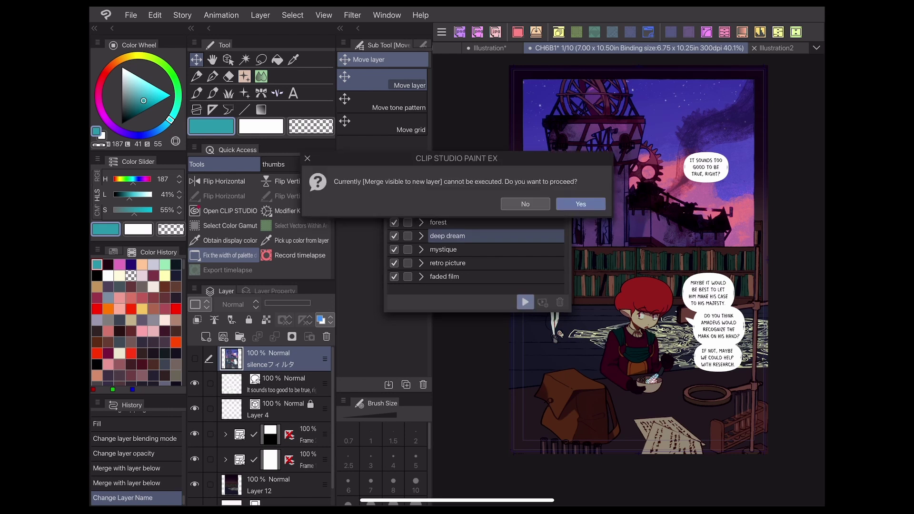
click(580, 204)
click(580, 203)
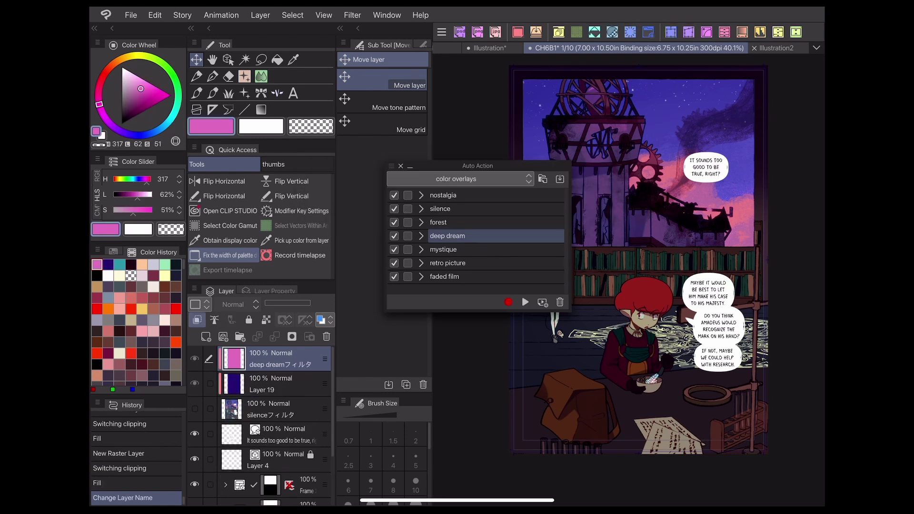
click(326, 337)
click(326, 336)
Step: Run faded film, try Hue and Darken blending at 61% opacity, then delete that layer
click(444, 277)
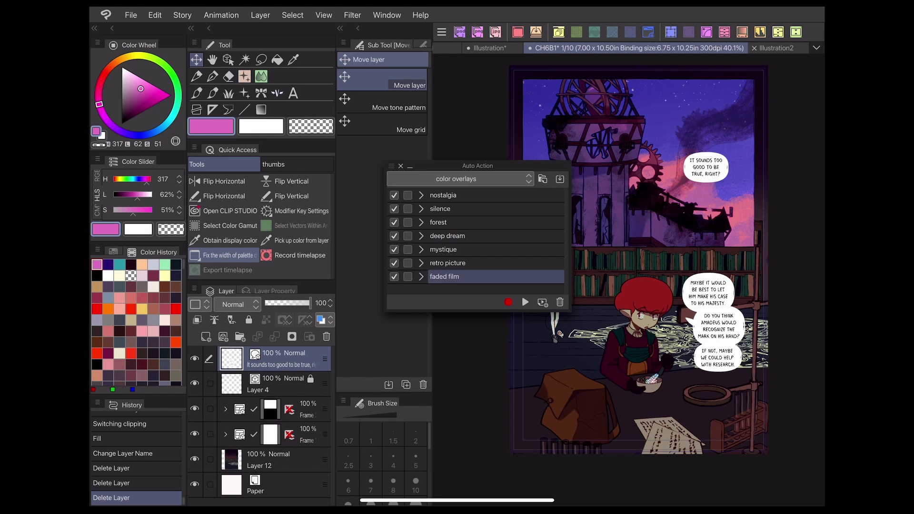
click(525, 302)
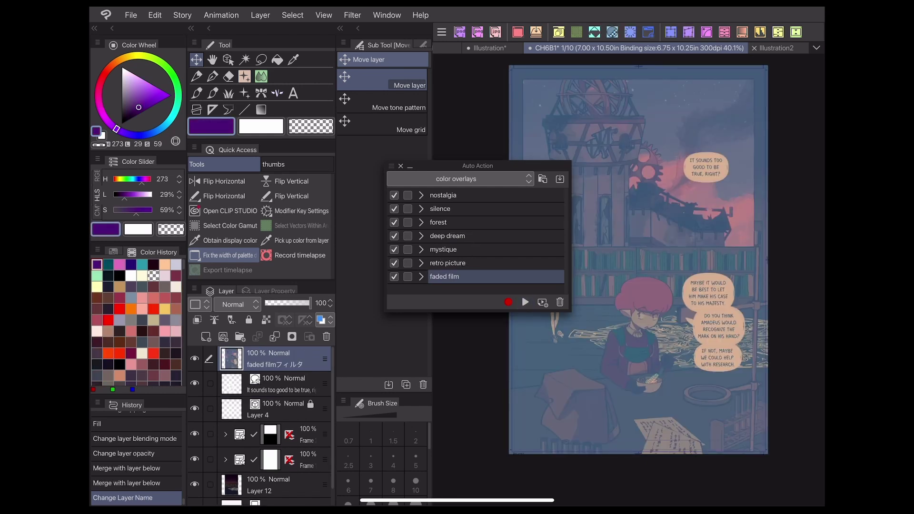
mouse_move(309, 302)
mouse_down()
mouse_move(291, 303)
mouse_move(309, 303)
mouse_up()
click(233, 304)
click(225, 277)
click(233, 304)
click(223, 253)
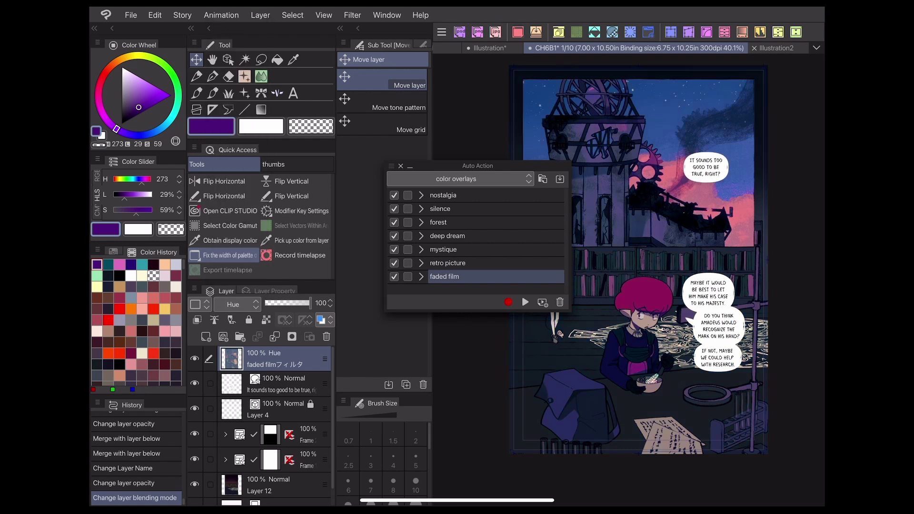
click(233, 304)
scroll(236, 143, up, 5)
click(229, 28)
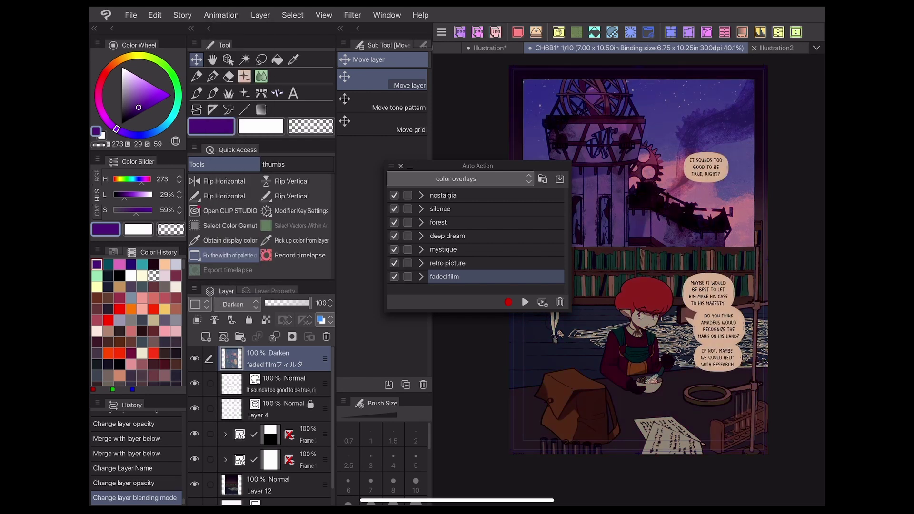
mouse_move(309, 303)
mouse_down()
mouse_move(291, 303)
mouse_move(309, 303)
mouse_up()
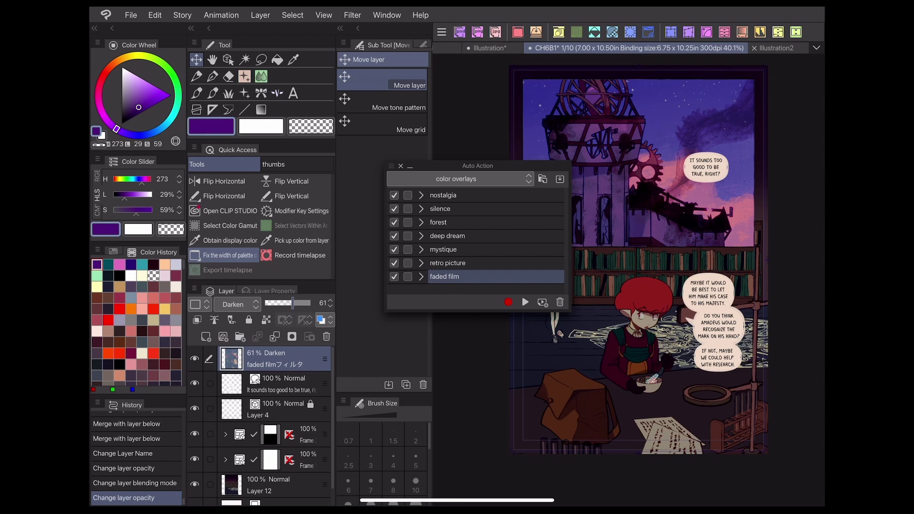
key(Delete)
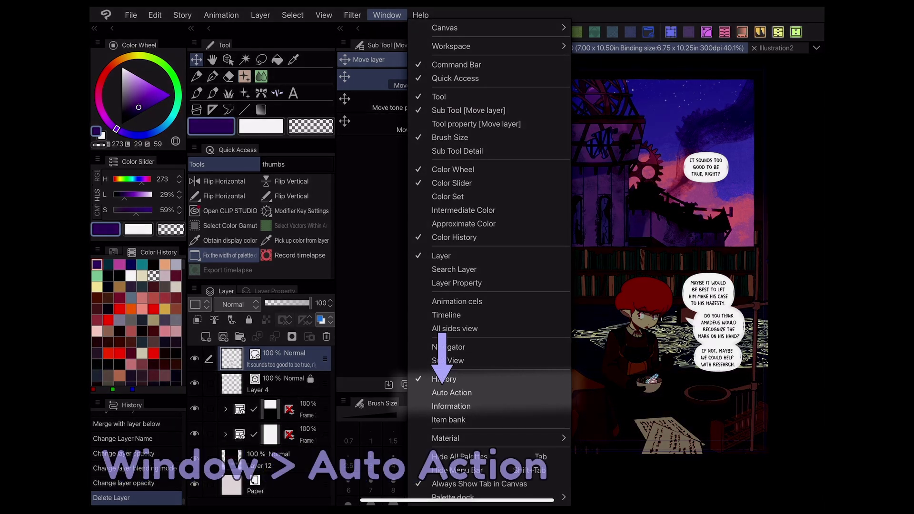
Step: Create a new auto action set with default names and add a second auto action to it
click(451, 392)
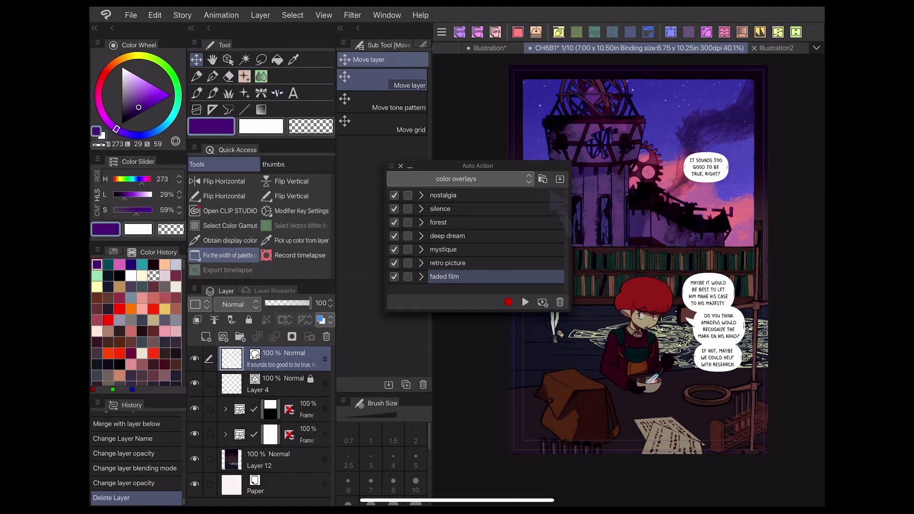
click(542, 178)
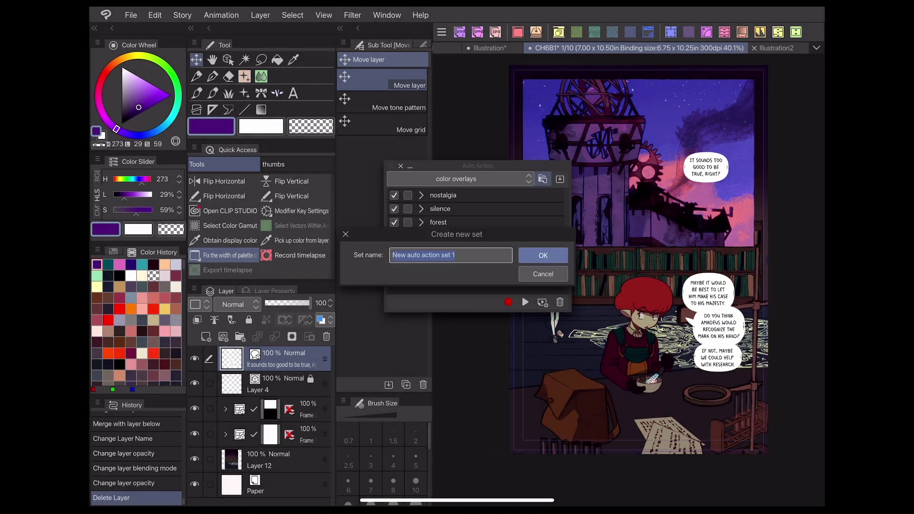
key(Return)
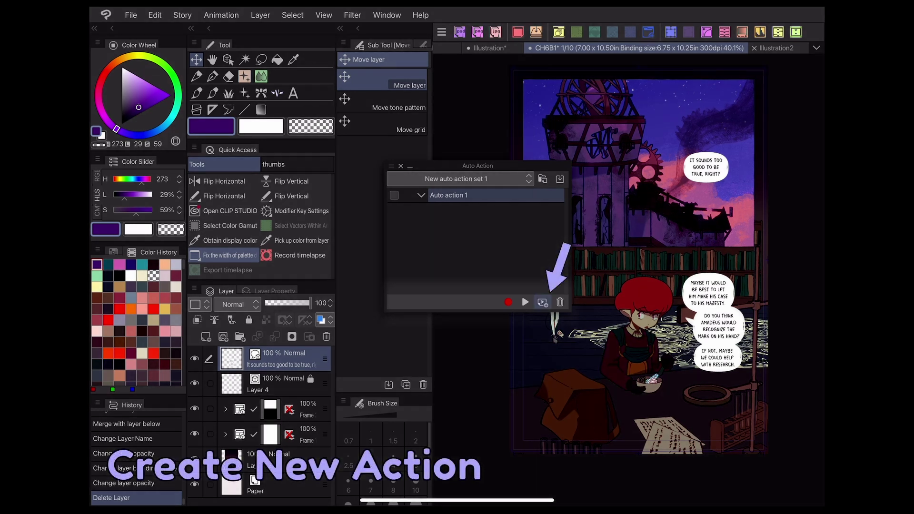
click(542, 302)
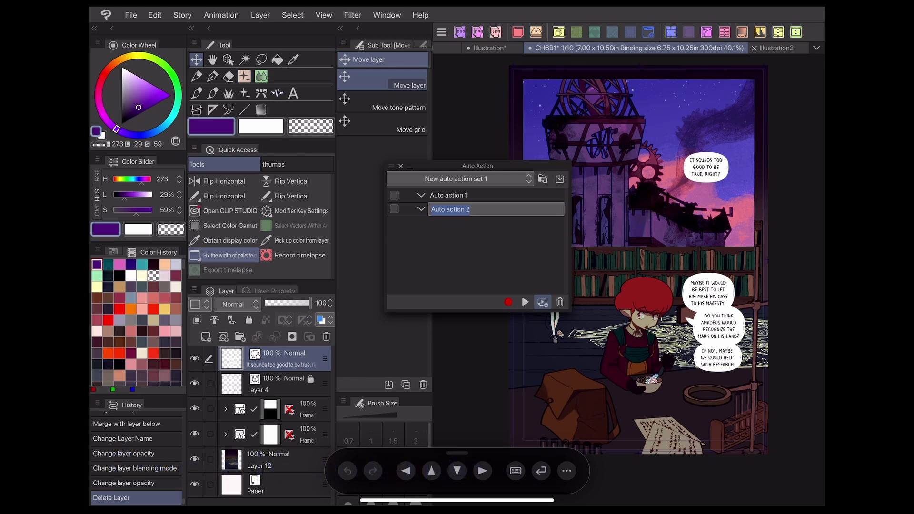
key(Return)
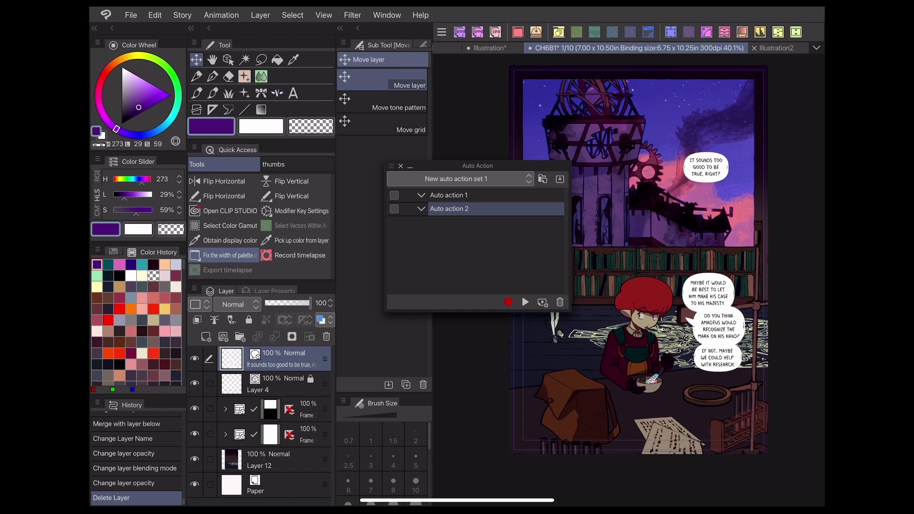
Step: Start recording, make a merged visible copy, darken it with a Tone Curve, and merge down
click(508, 302)
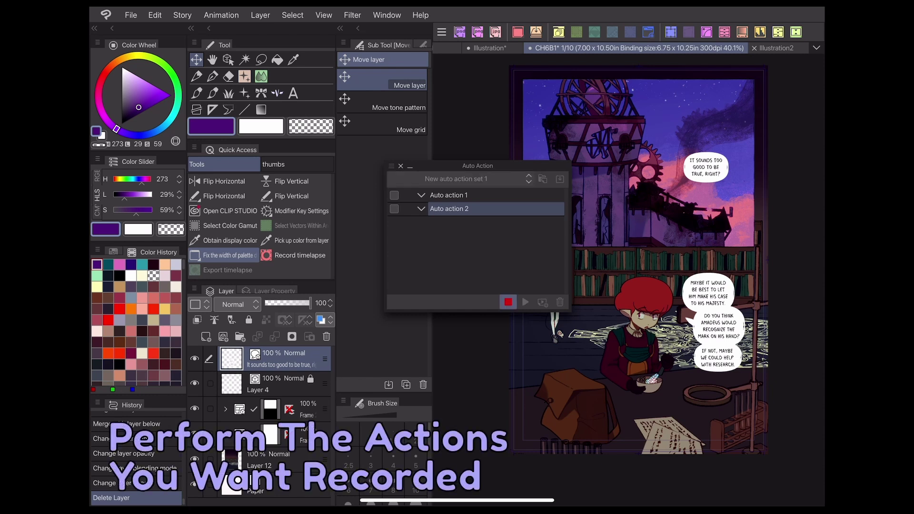
click(260, 15)
click(316, 308)
key(ctrl+m)
drag(288, 360, 288, 401)
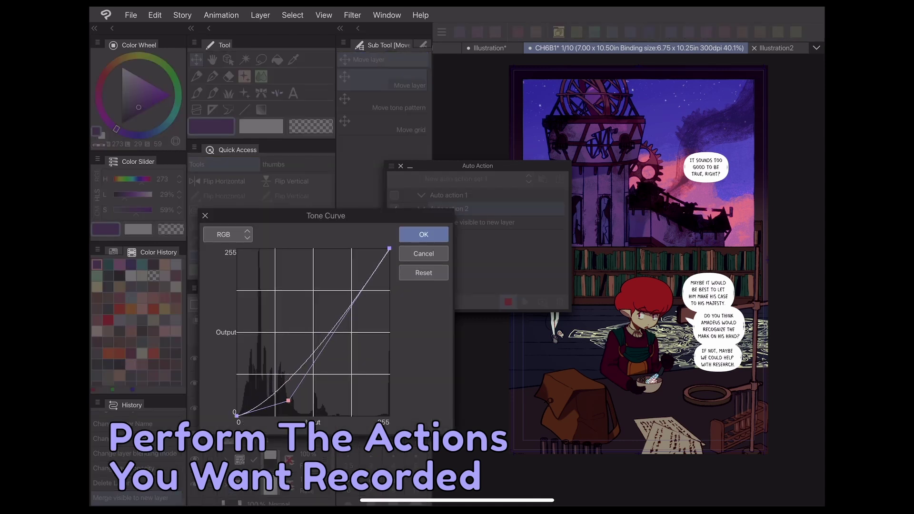
click(423, 234)
click(260, 15)
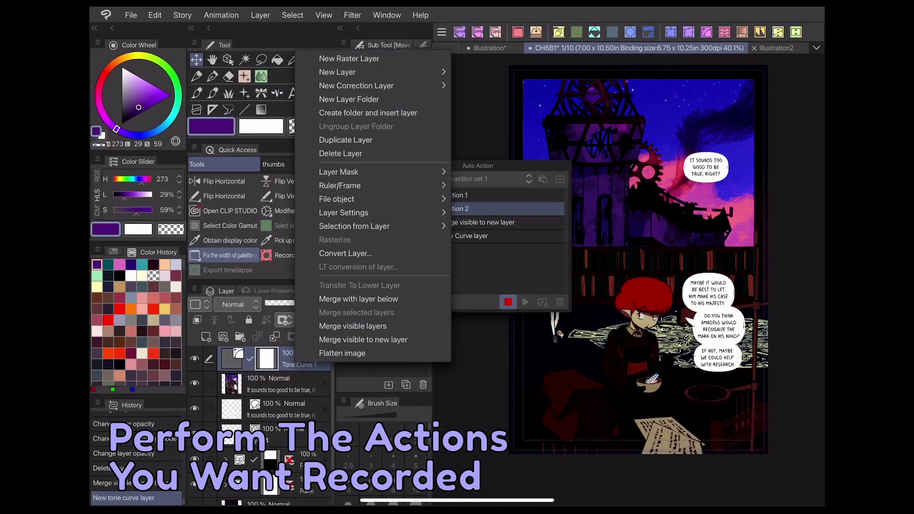
Step: Set the merged layer to Saturation at 50% opacity and add Color Balance at -24 cyan
click(333, 281)
click(234, 304)
click(235, 459)
mouse_move(309, 303)
mouse_down()
mouse_move(288, 303)
mouse_move(287, 281)
mouse_up()
key(ctrl+b)
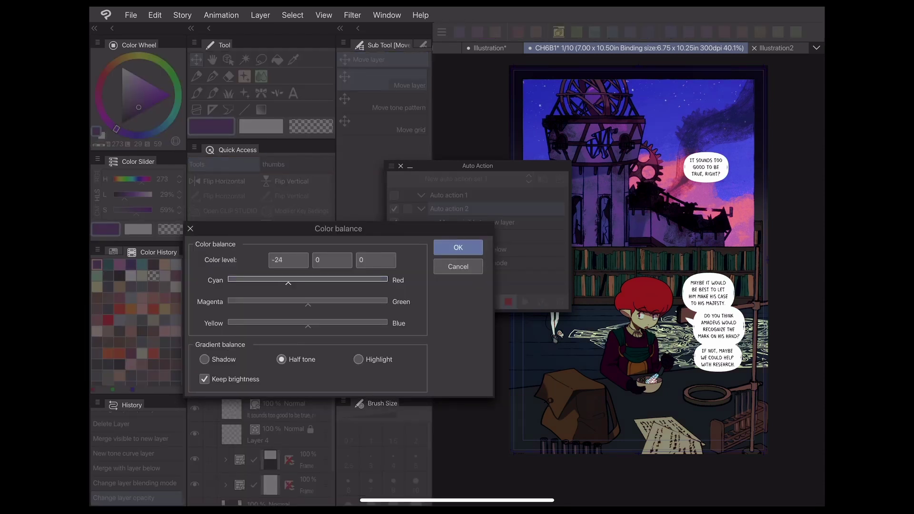
key(Return)
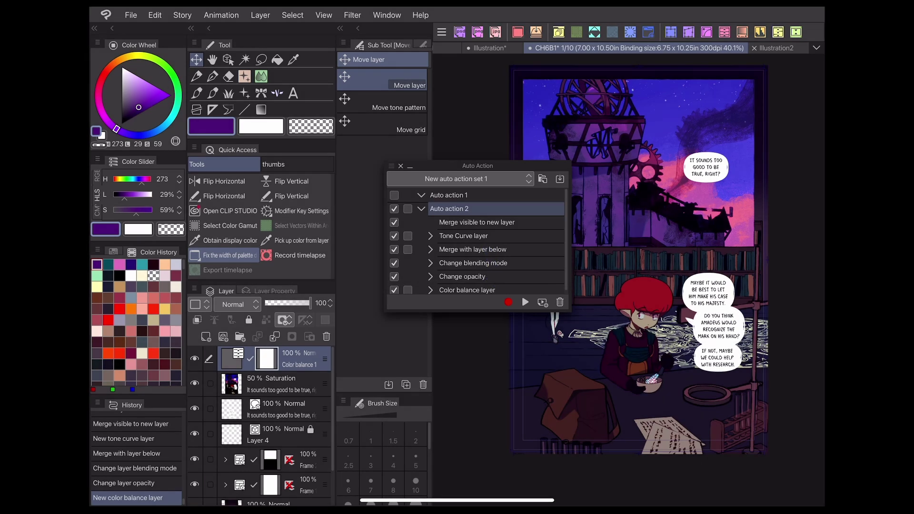
Step: Check Auto action 2's recorded Change opacity value, then delete the Color Balance and Saturation layers
click(421, 209)
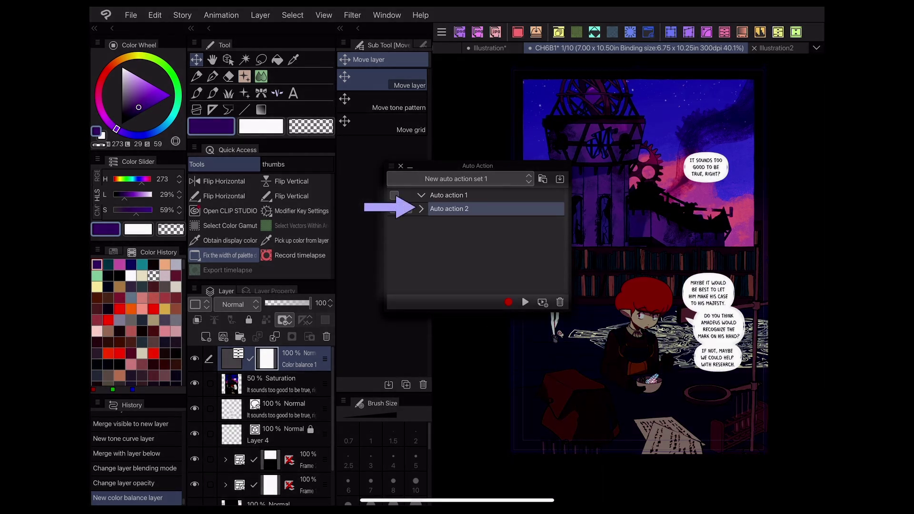
click(421, 209)
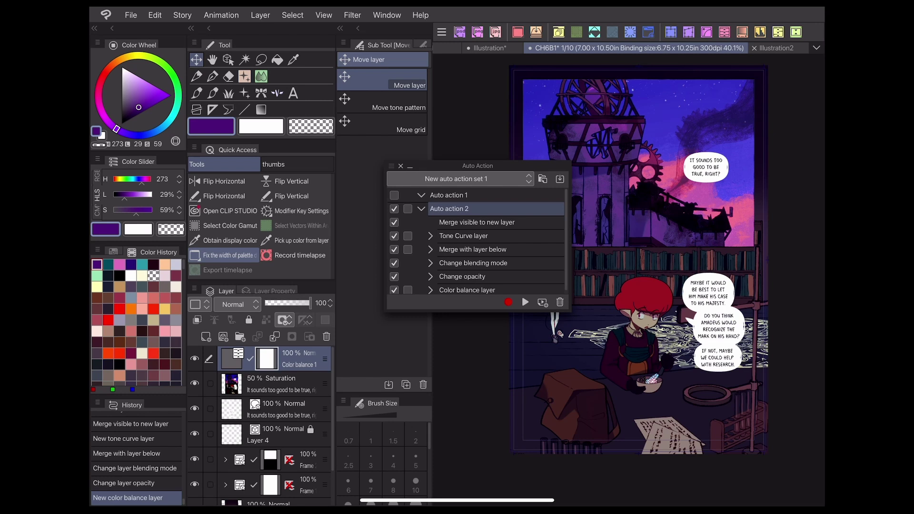
scroll(476, 238, down, 1)
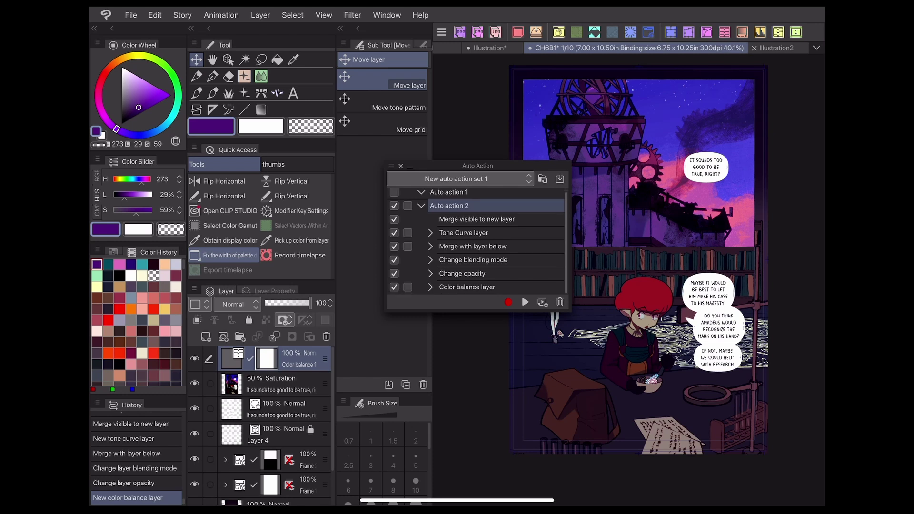
click(430, 273)
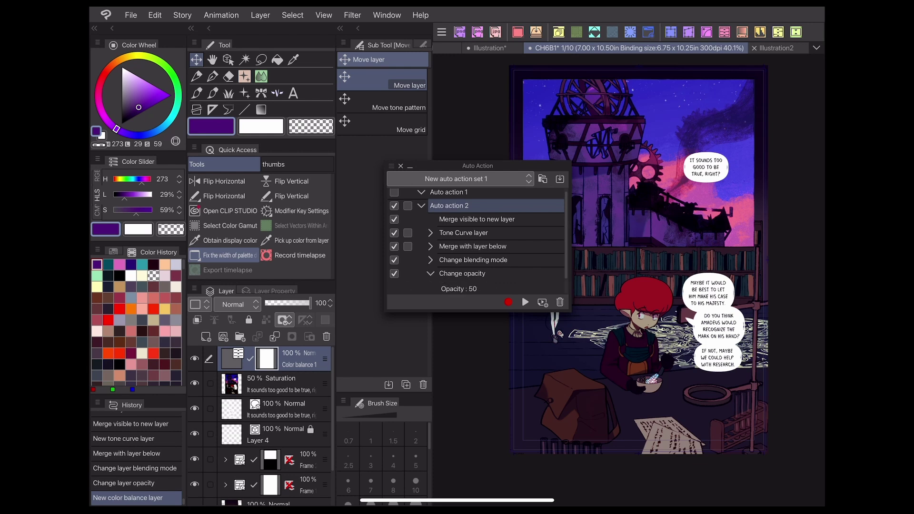
scroll(475, 238, down, 1)
click(462, 256)
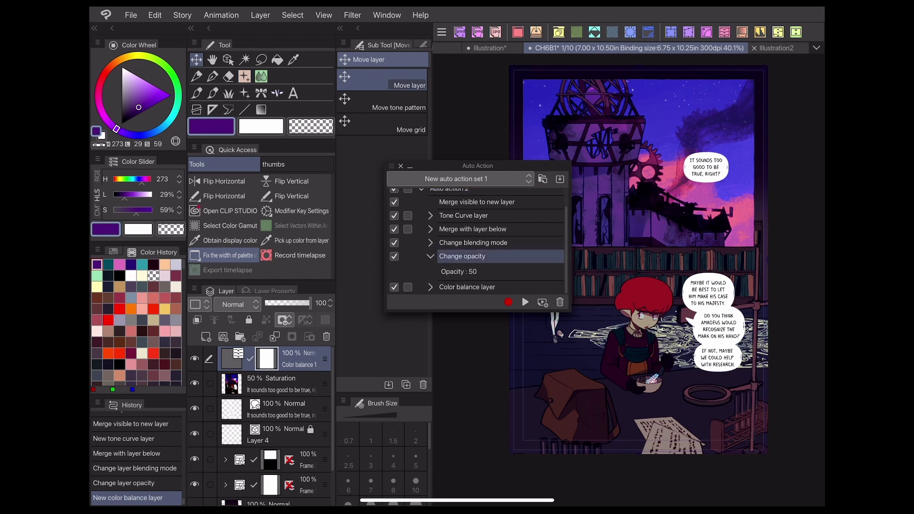
click(326, 336)
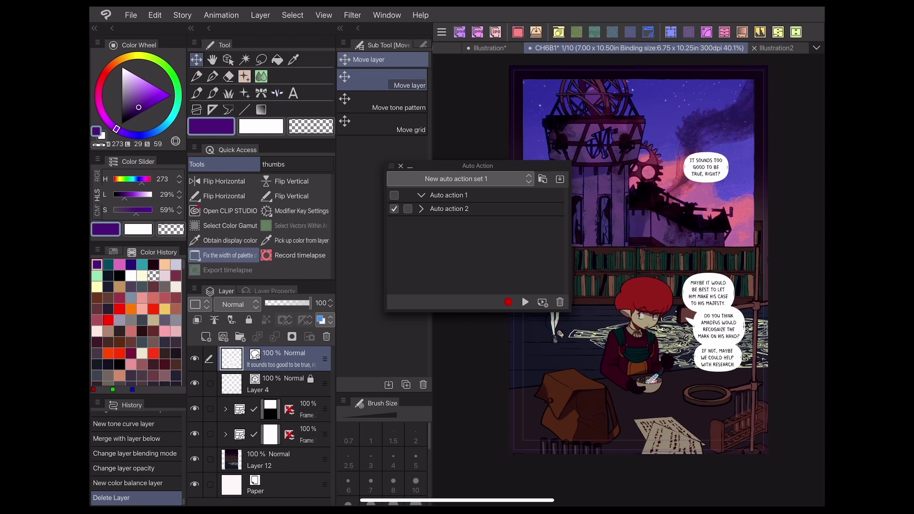
Step: Play Auto action 2 to reapply the Saturation and colour-balance recolor to page 1
click(449, 208)
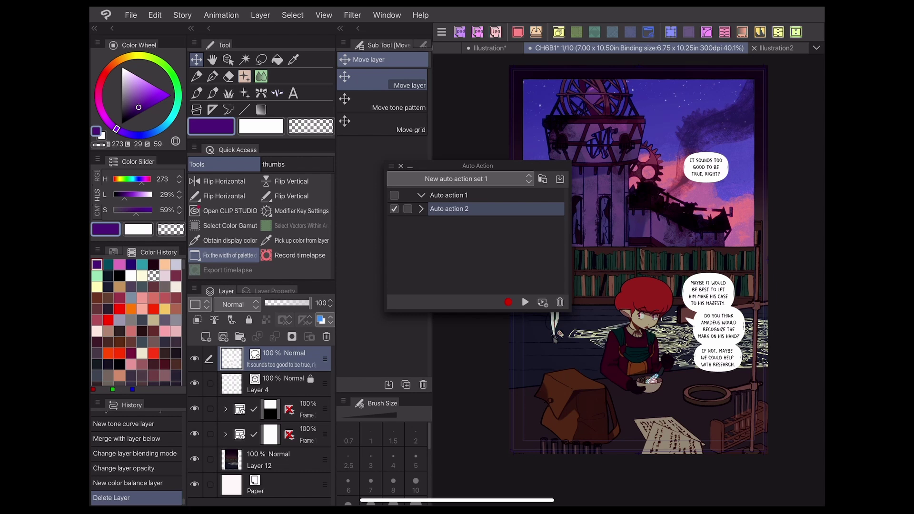
drag(477, 166, 420, 174)
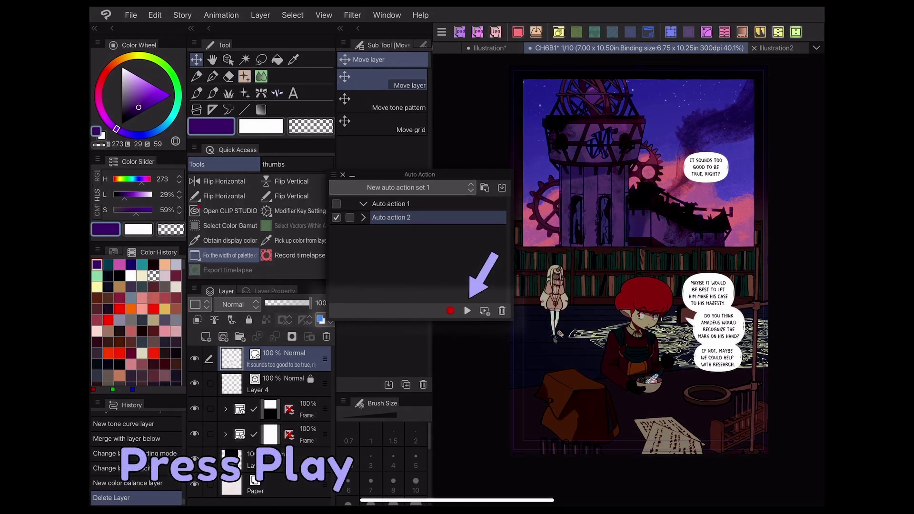
click(467, 311)
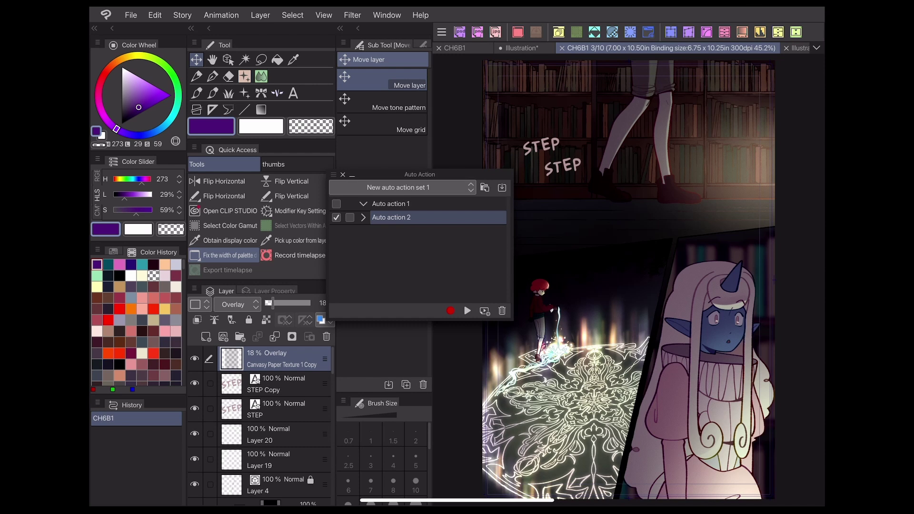
Step: Play the recolor on page 3, then open page 6 from the CH6B1 overview and play it again
click(467, 310)
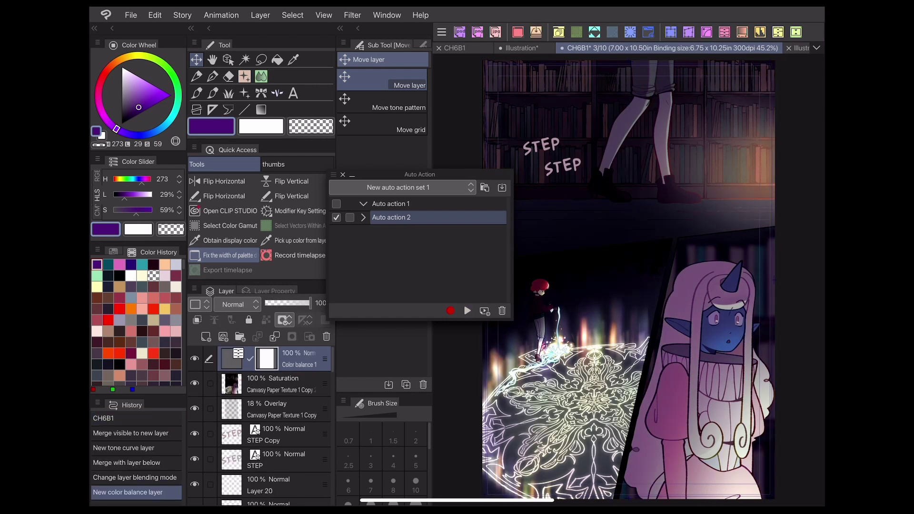
click(816, 47)
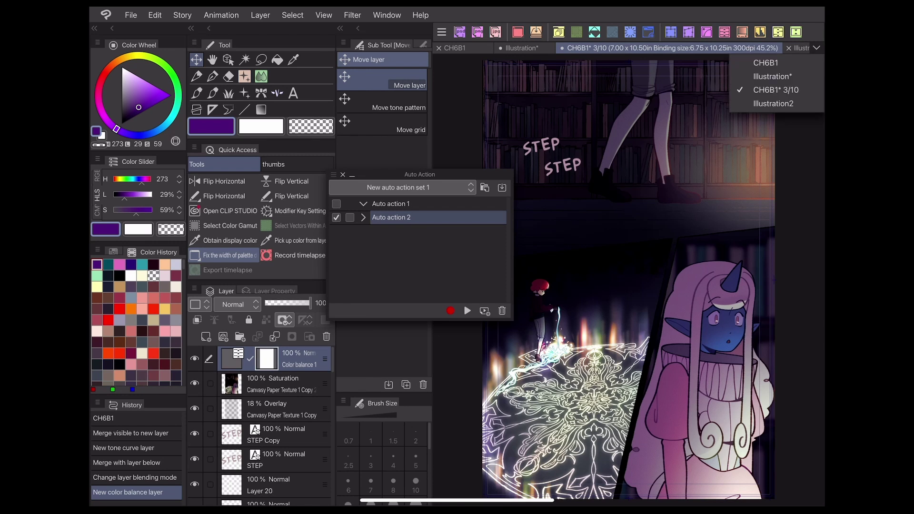
click(751, 62)
double_click(664, 240)
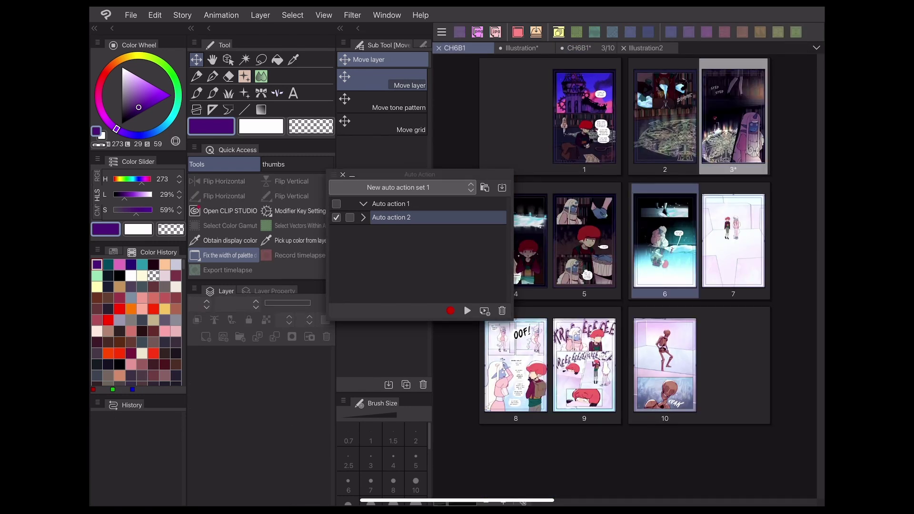
click(467, 311)
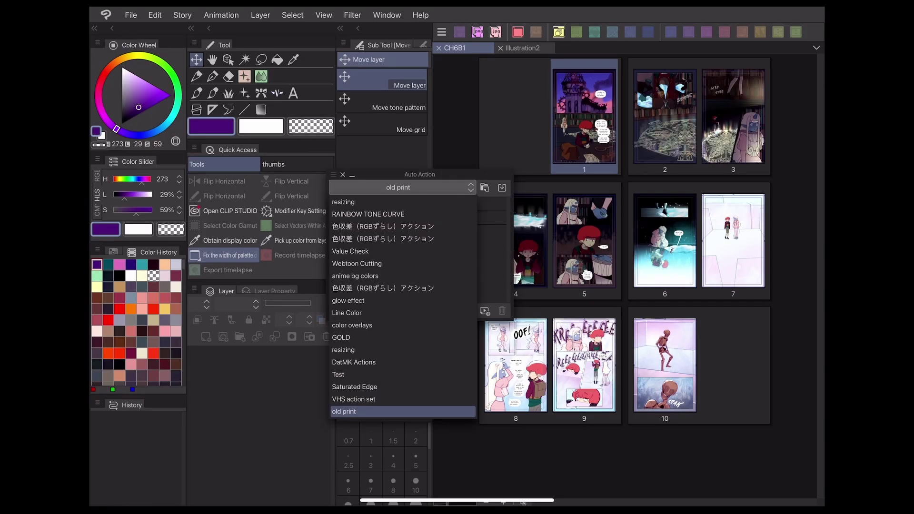
Step: Inspect the Line Color (Normal) action's hue/saturation and clipping steps, and select Layer 7
click(346, 312)
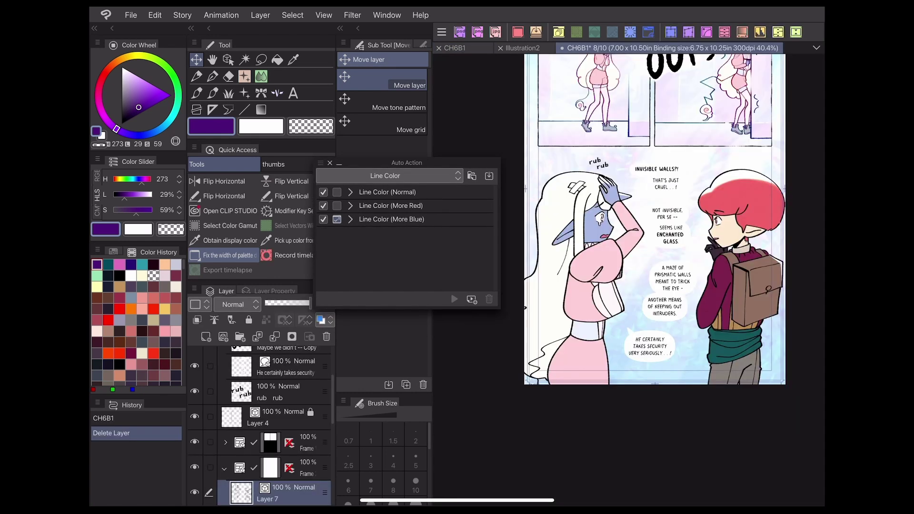
click(350, 192)
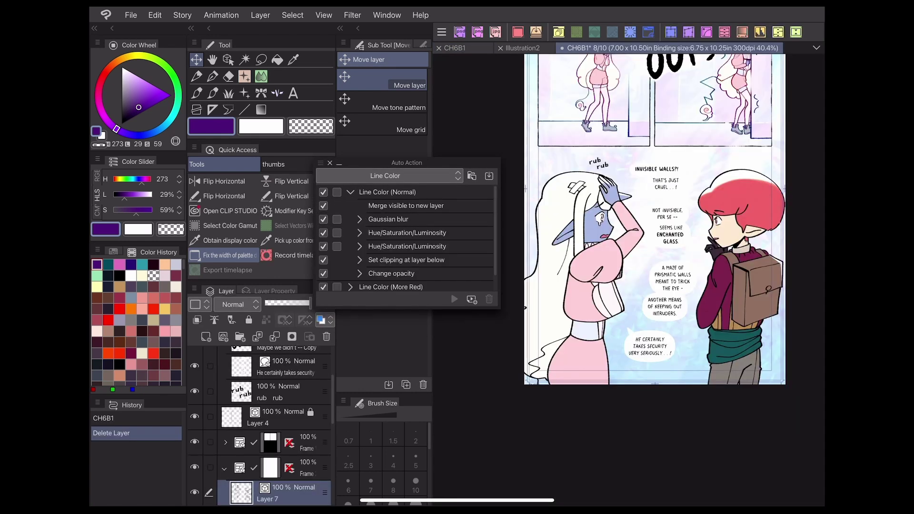
click(359, 219)
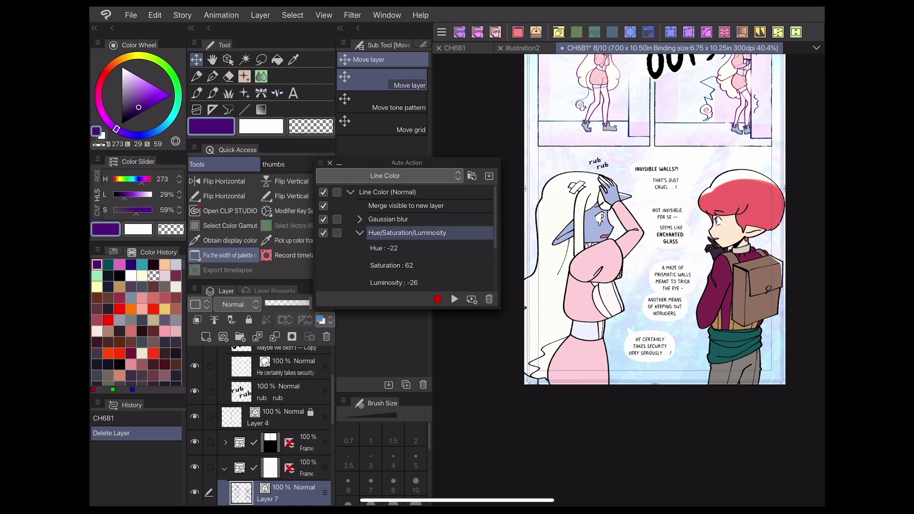
click(359, 232)
click(360, 260)
click(391, 273)
click(214, 320)
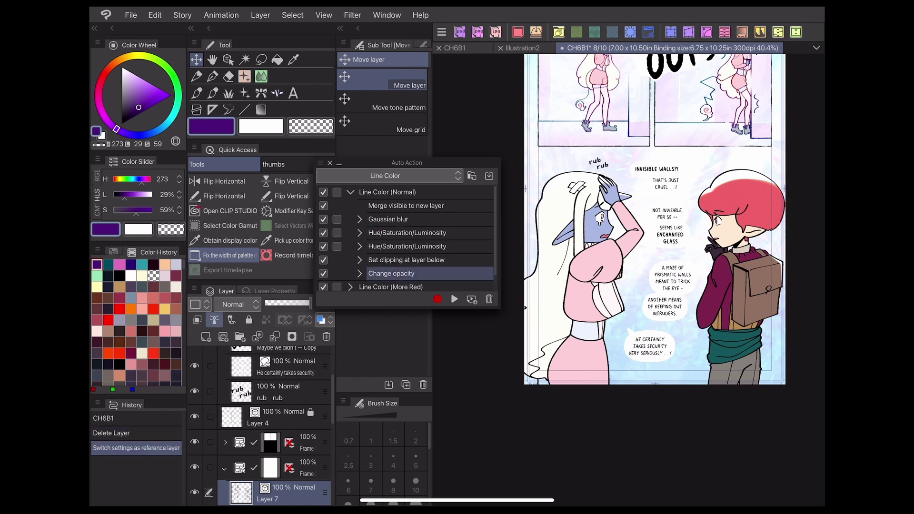
Step: Run Line Color (Normal) on Layer 7, raise Layer 7 2's opacity, and add a clipped layer
scroll(261, 426, down, 3)
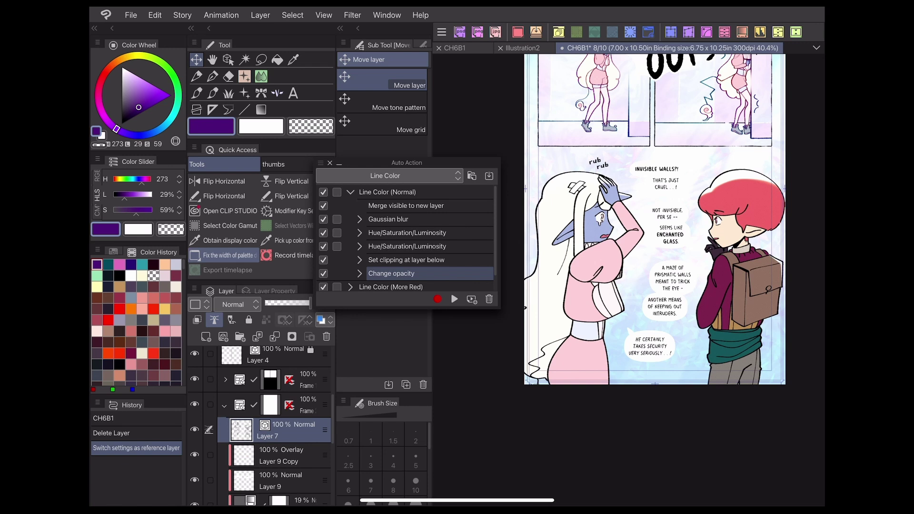
click(351, 192)
click(454, 298)
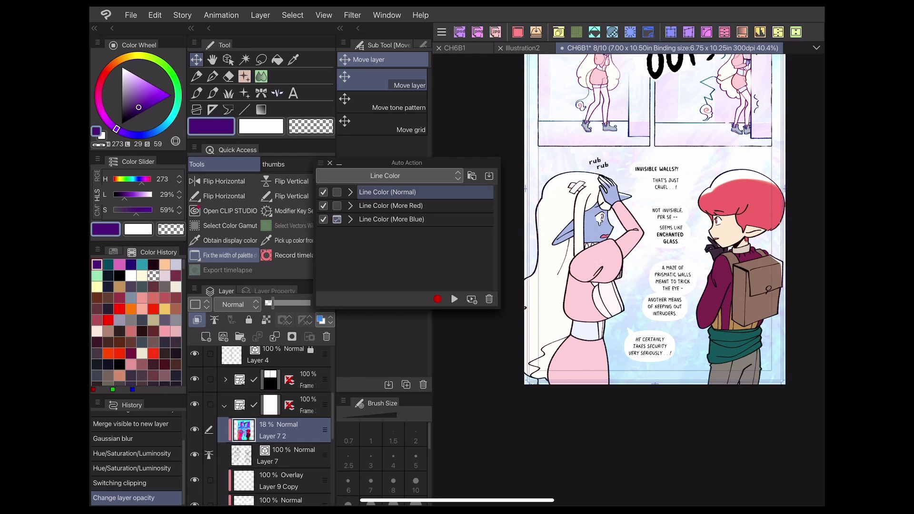
mouse_move(269, 303)
mouse_down()
mouse_move(304, 302)
mouse_move(289, 302)
mouse_up()
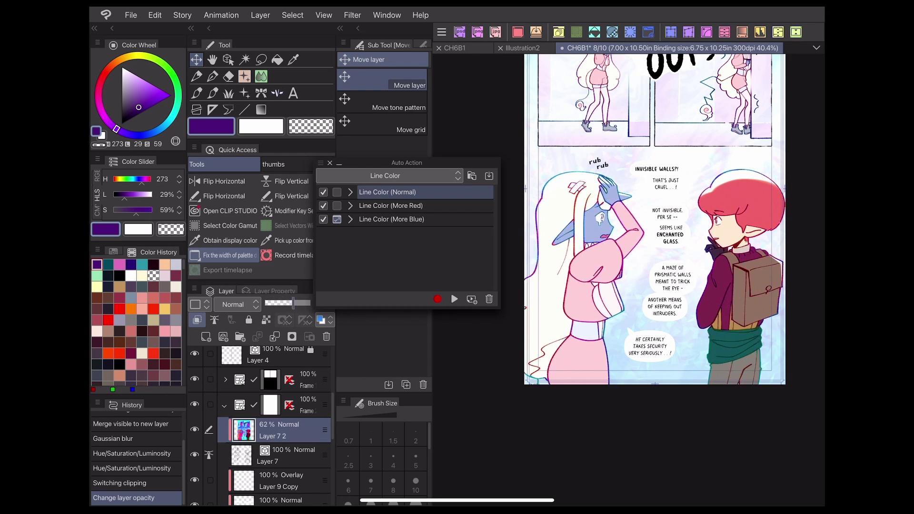
click(205, 336)
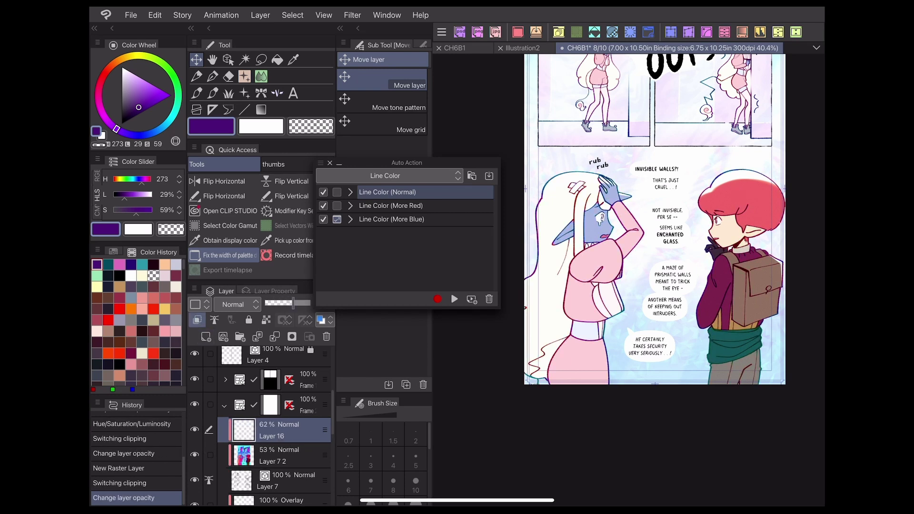
Step: Eyedrop pink from the character and paint loish_oil pastel strokes along her hair
click(223, 240)
scroll(619, 214, up, 5)
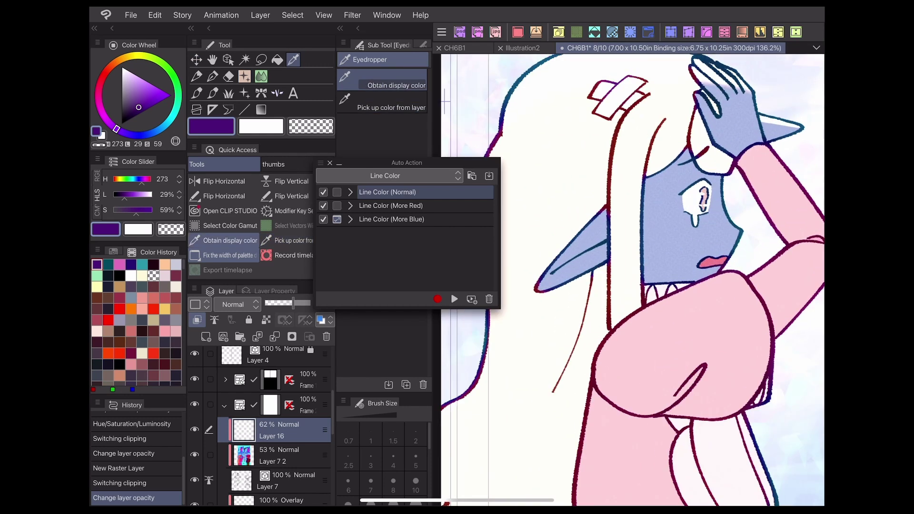
click(690, 404)
key(p)
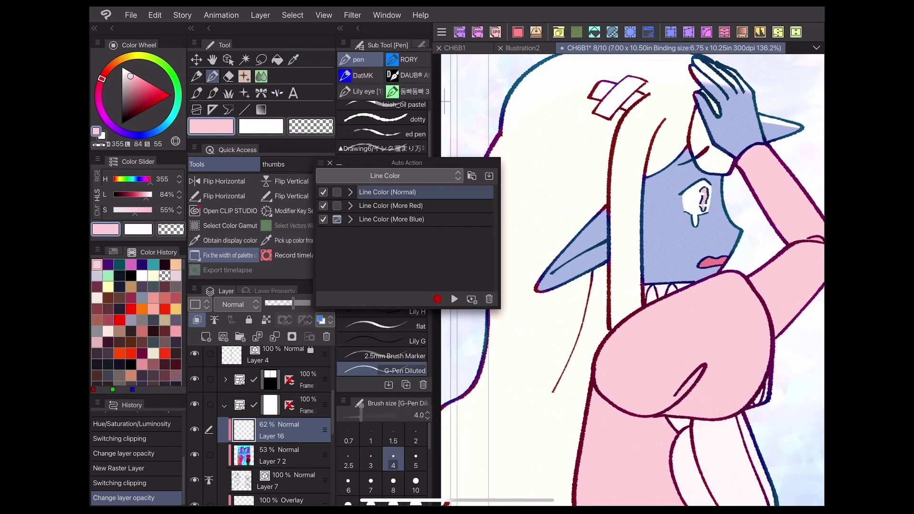
click(386, 107)
drag(621, 117, 607, 201)
drag(655, 138, 644, 175)
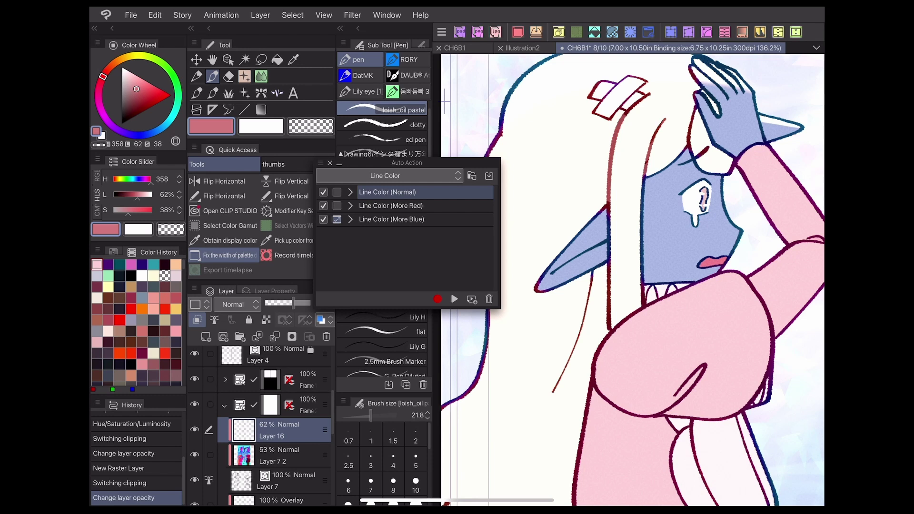
drag(691, 113, 691, 133)
mouse_move(593, 271)
mouse_down()
mouse_move(578, 342)
mouse_move(606, 327)
mouse_up()
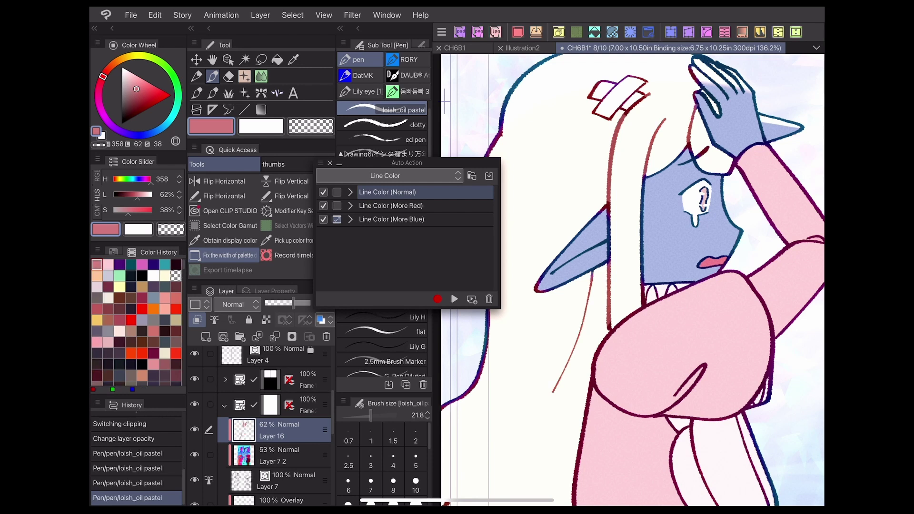
scroll(633, 276, down, 5)
scroll(629, 281, up, 5)
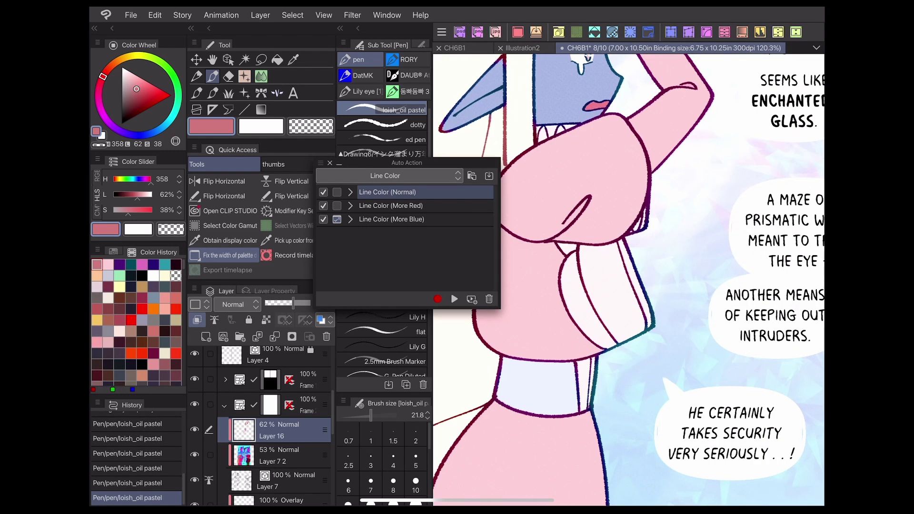
Step: Add pink pastel strokes down the sleeve and near the shoulder
drag(585, 198, 547, 238)
scroll(629, 280, up, 2)
drag(595, 141, 616, 199)
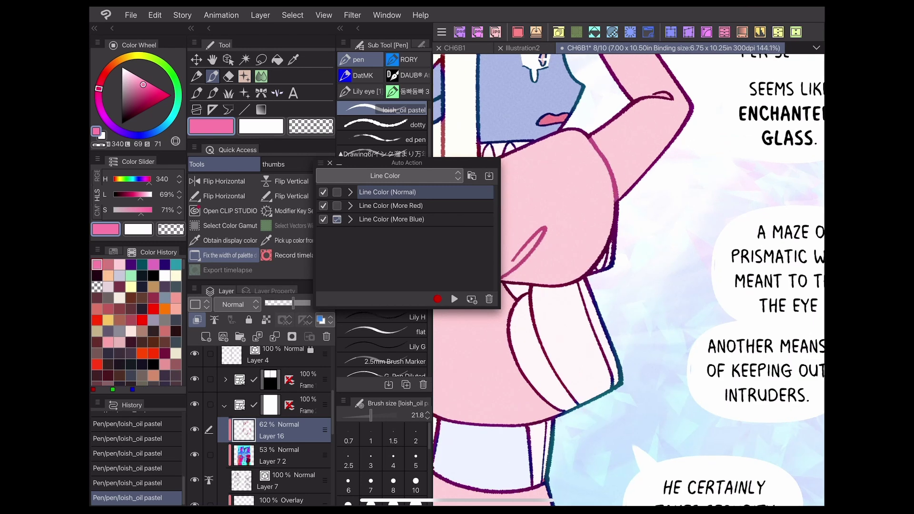
drag(672, 96, 638, 98)
scroll(628, 281, down, 3)
scroll(628, 281, up, 3)
drag(558, 133, 612, 238)
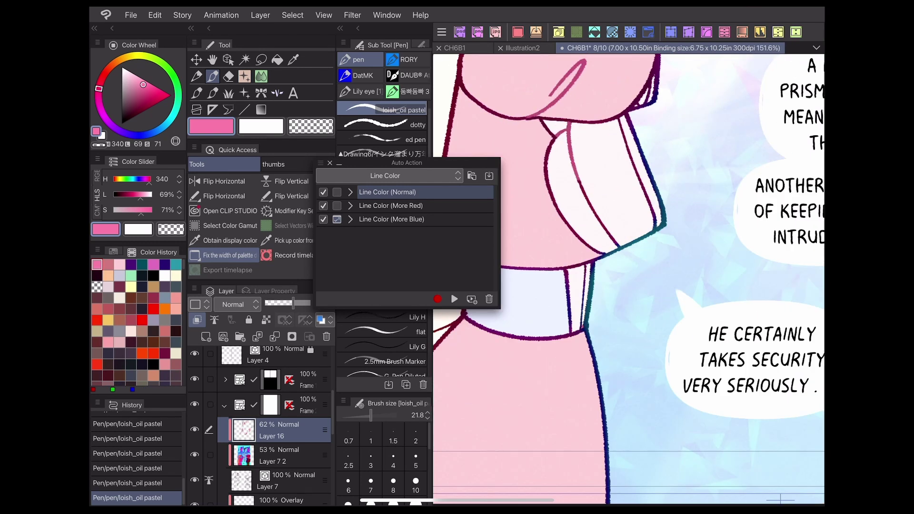
drag(621, 123, 657, 226)
drag(653, 81, 646, 102)
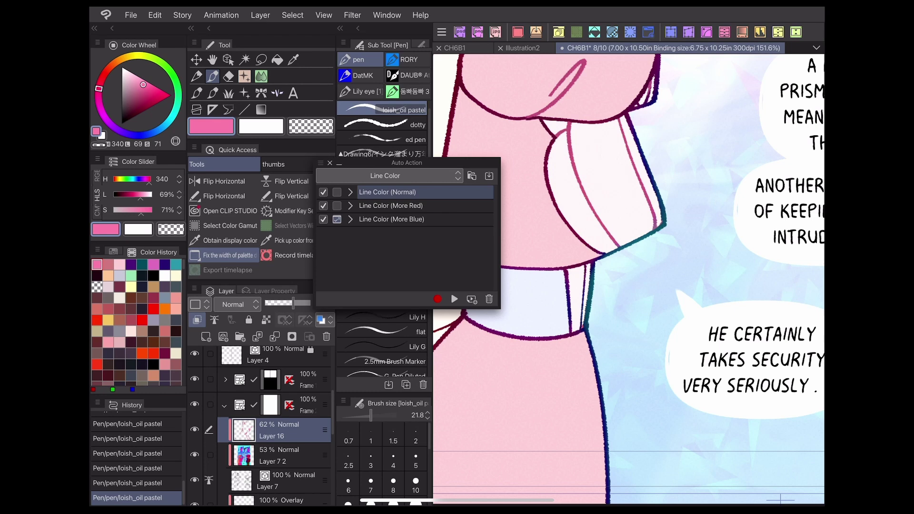
scroll(628, 281, down, 5)
scroll(628, 280, up, 5)
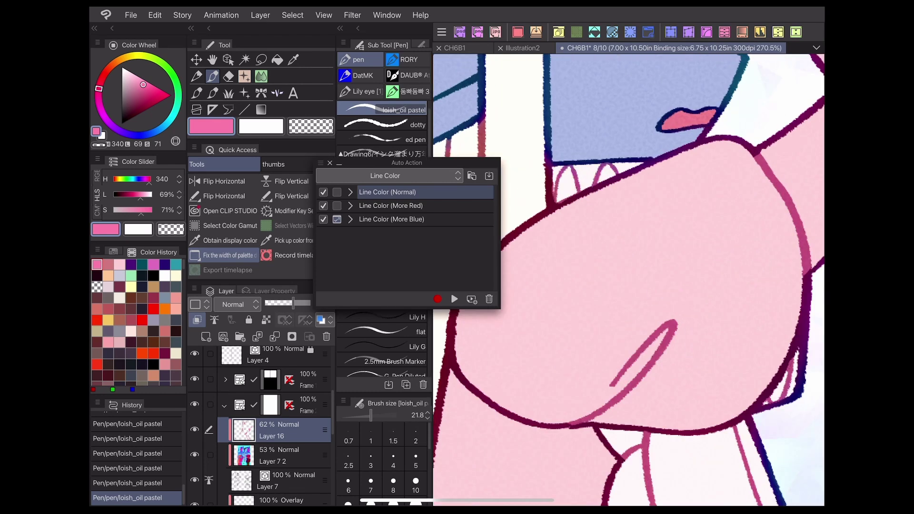
scroll(629, 281, down, 1)
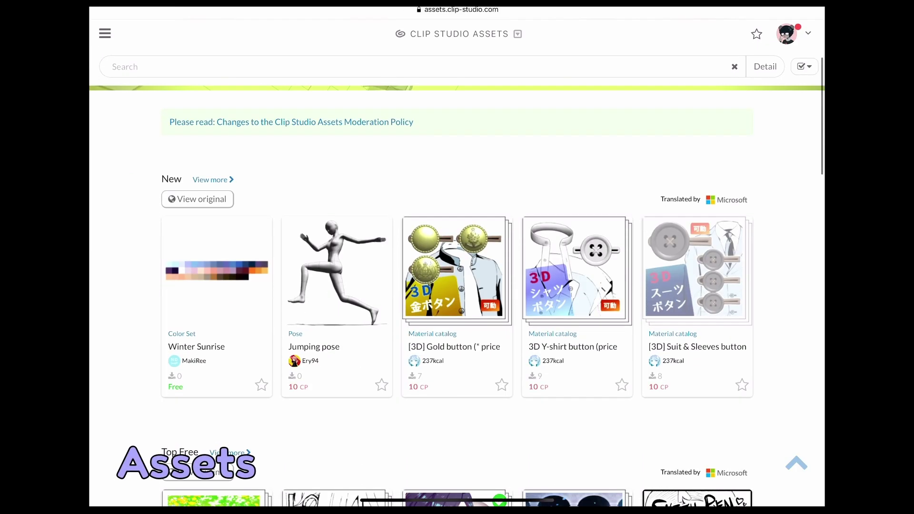
Step: Filter the Clip Studio Assets search to the Auto Action type
scroll(457, 257, up, 2)
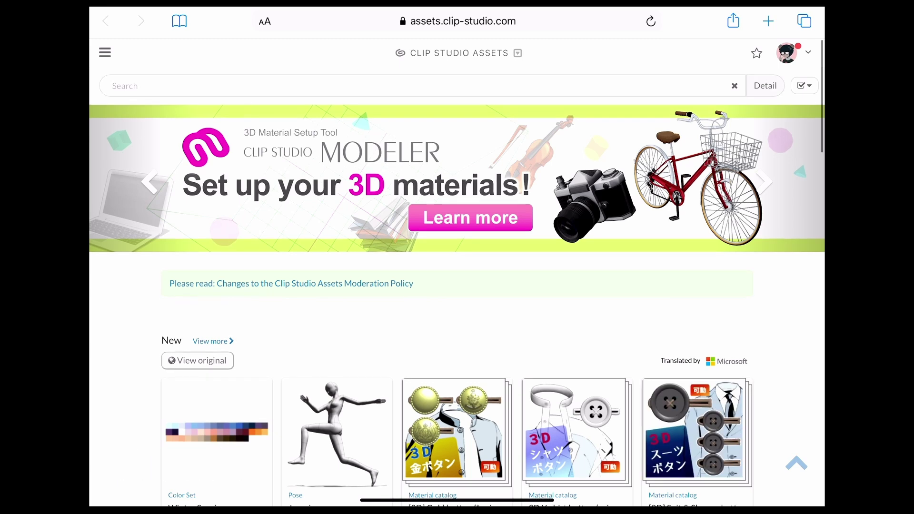
click(765, 86)
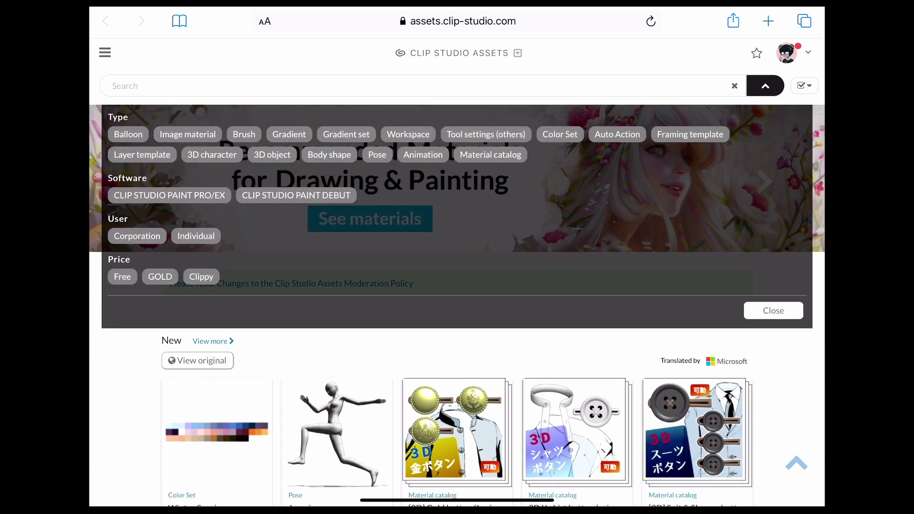
click(617, 134)
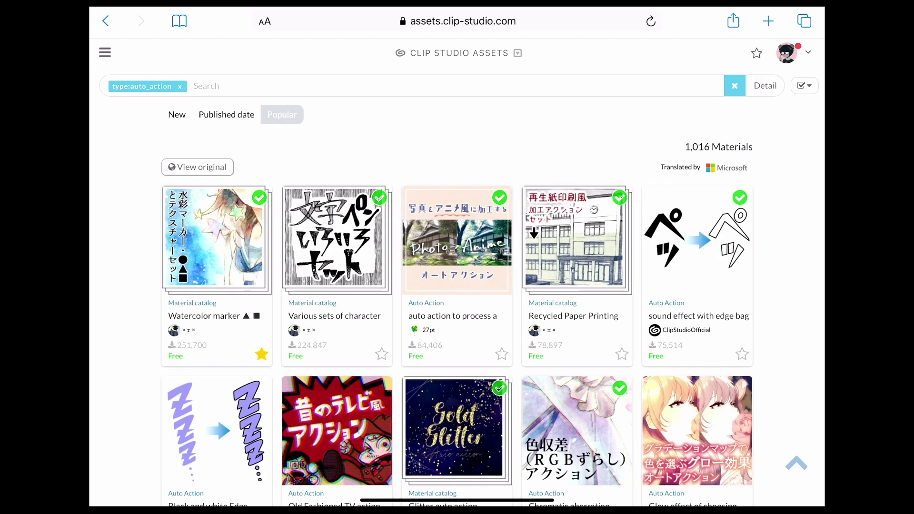
Step: Scroll down through the popular Auto Action results
scroll(457, 286, down, 1)
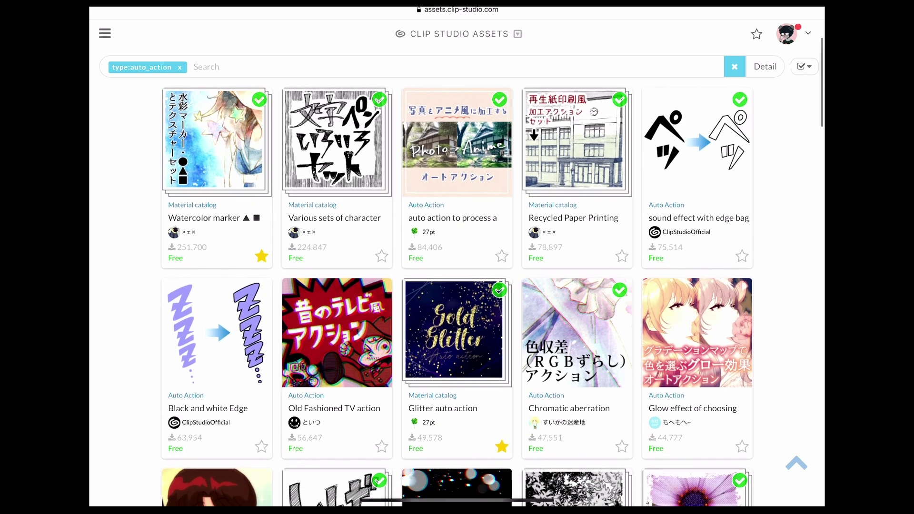
scroll(457, 286, down, 6)
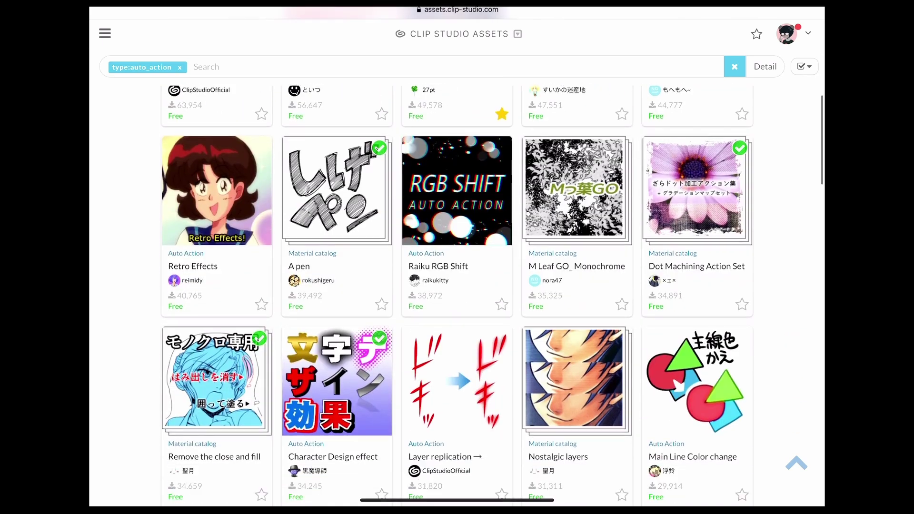
scroll(457, 286, down, 4)
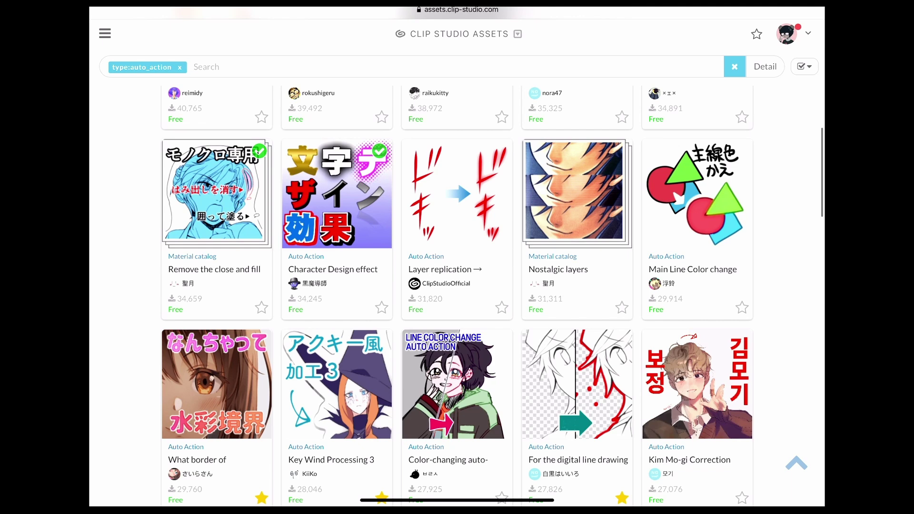
scroll(457, 285, down, 3)
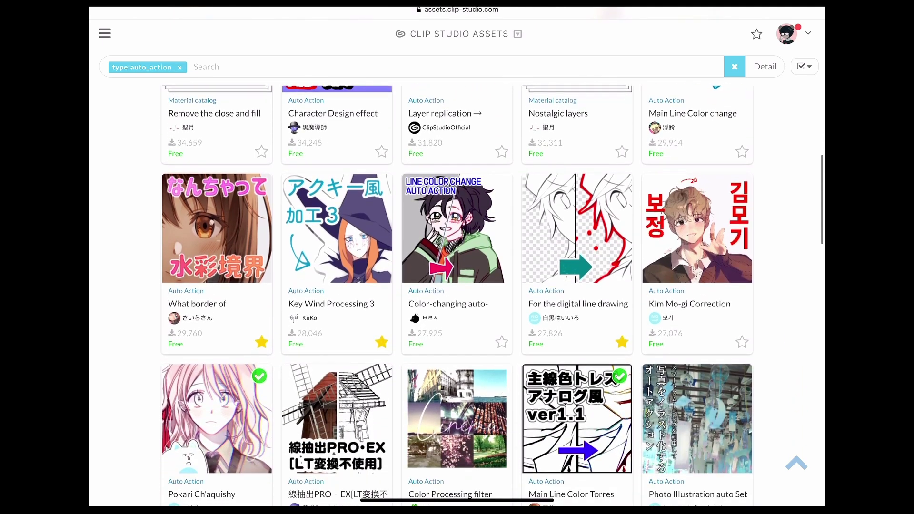
scroll(457, 286, down, 3)
scroll(457, 286, down, 3)
scroll(457, 286, down, 3)
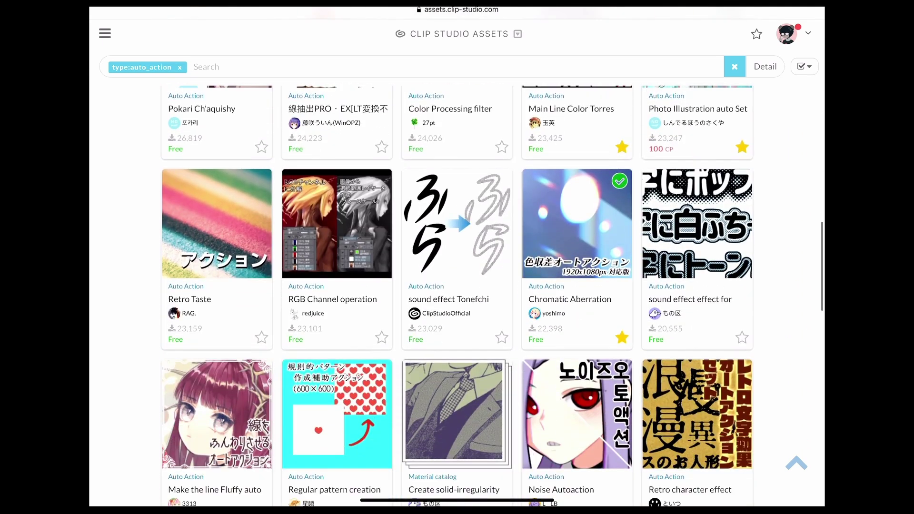
scroll(457, 286, down, 4)
scroll(457, 286, down, 4)
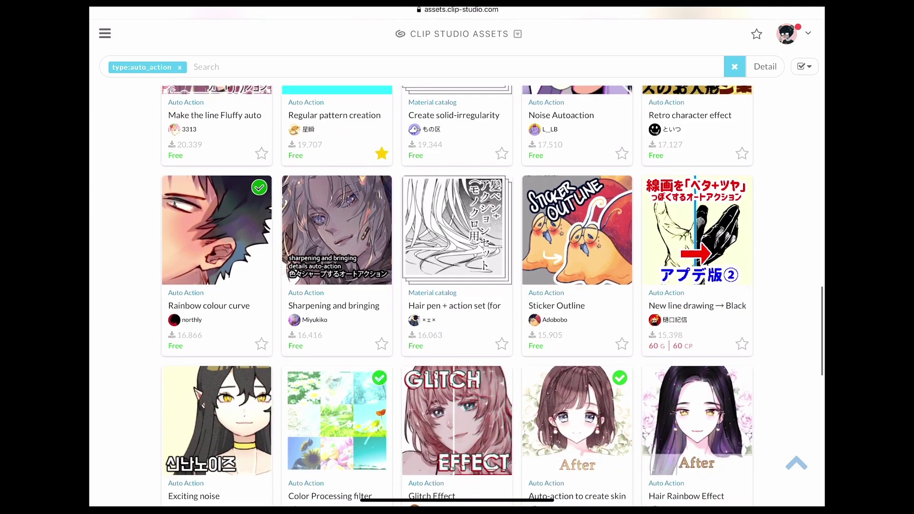
scroll(456, 285, down, 5)
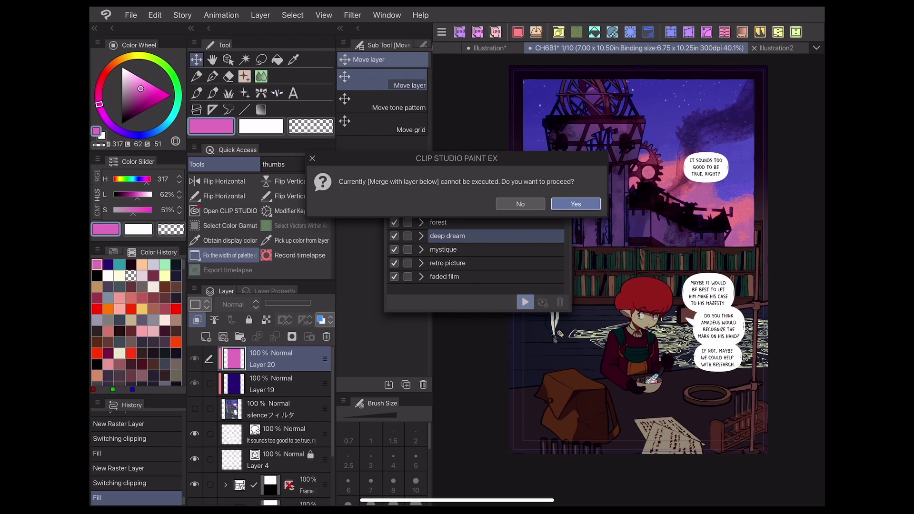
Step: Confirm the merge warning so the faded film action finishes on the night library page
click(576, 204)
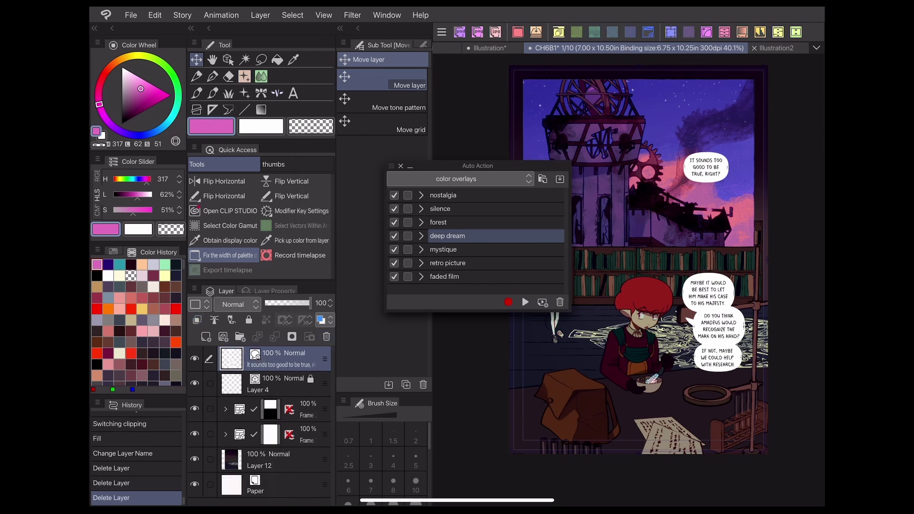